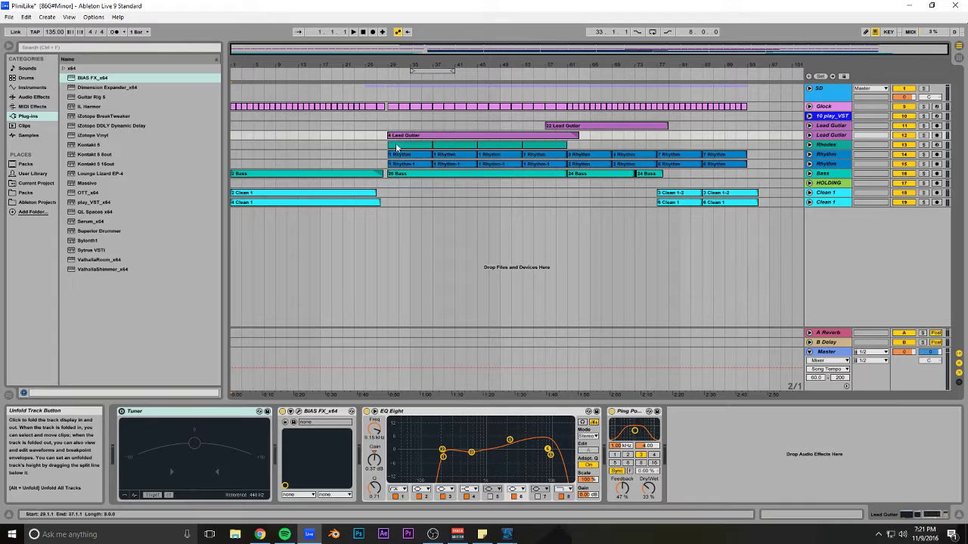
- Unfold the SD drum group, collapse its Kick and Hat tracks, and fold the group again
click(808, 88)
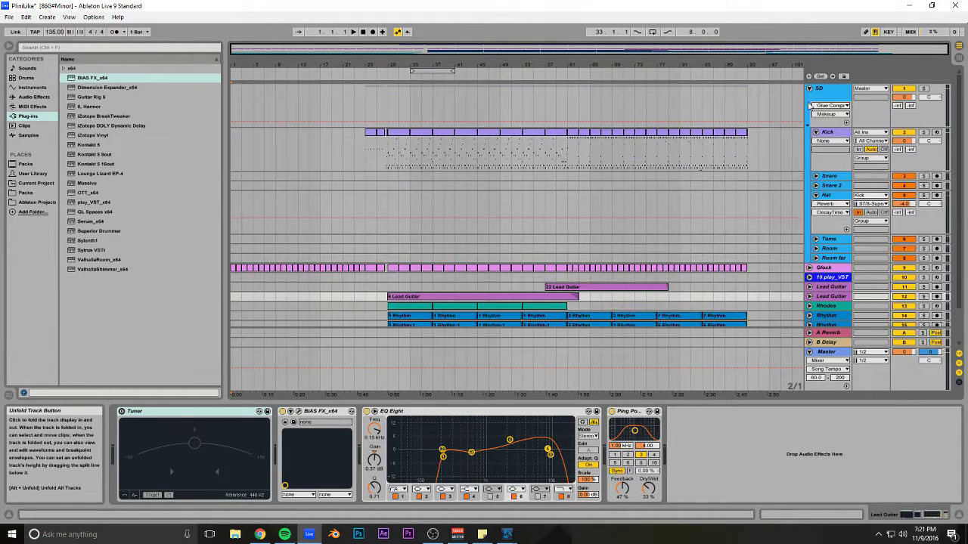
click(815, 142)
click(815, 160)
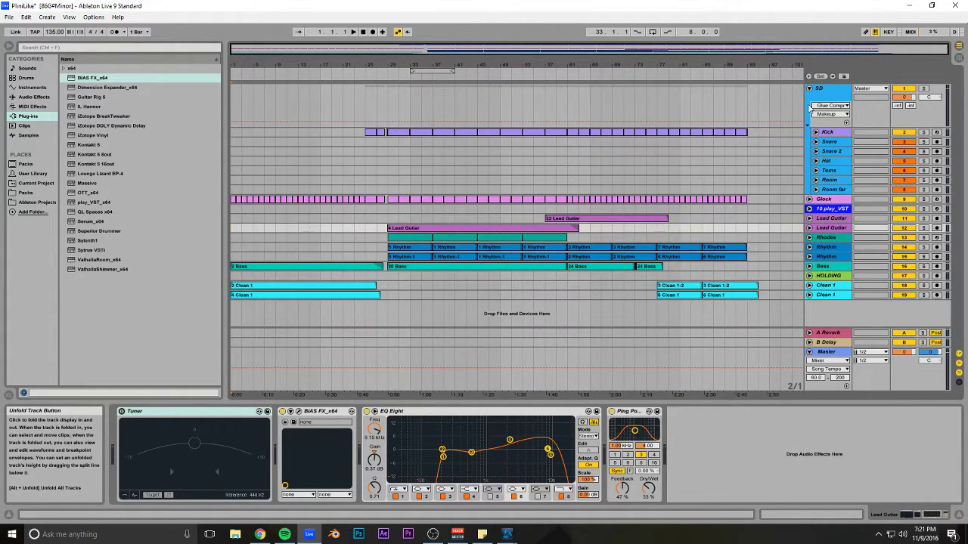
click(809, 88)
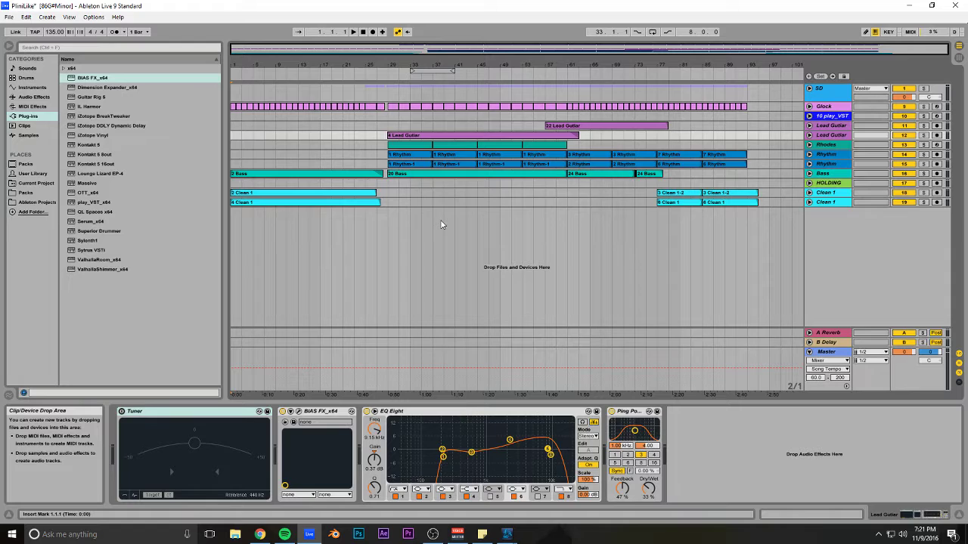
click(790, 95)
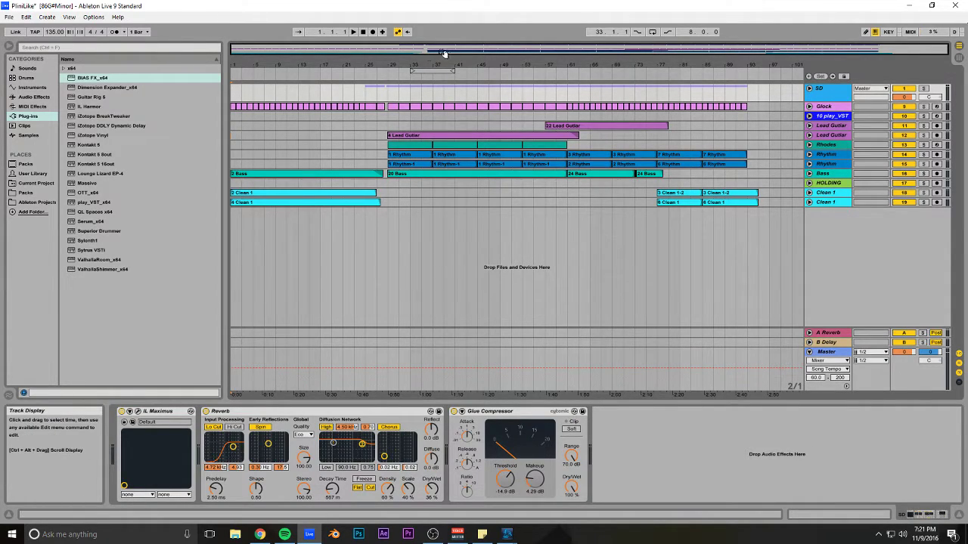
mouse_move(439, 54)
mouse_down()
mouse_move(438, 45)
mouse_move(439, 54)
mouse_up()
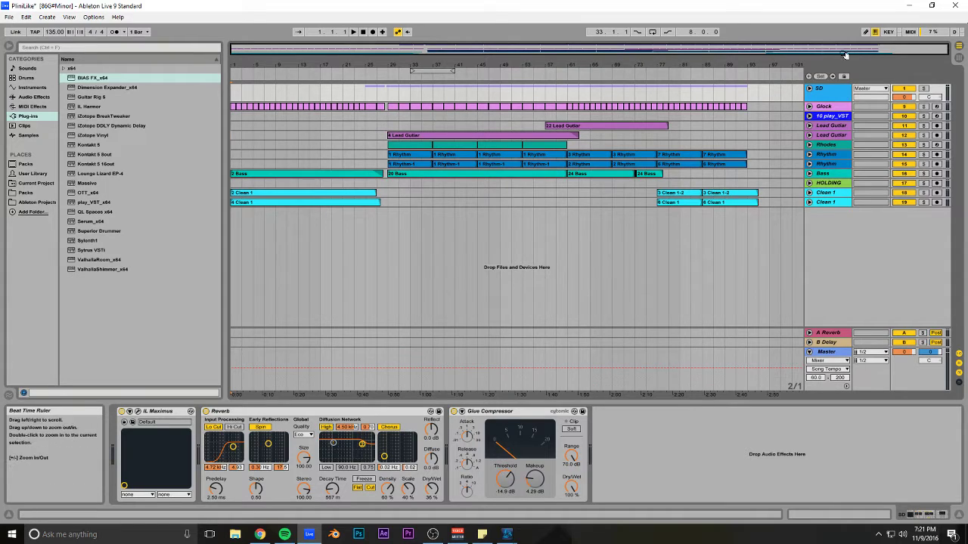
mouse_move(945, 50)
mouse_down()
mouse_move(908, 48)
mouse_move(948, 49)
mouse_up()
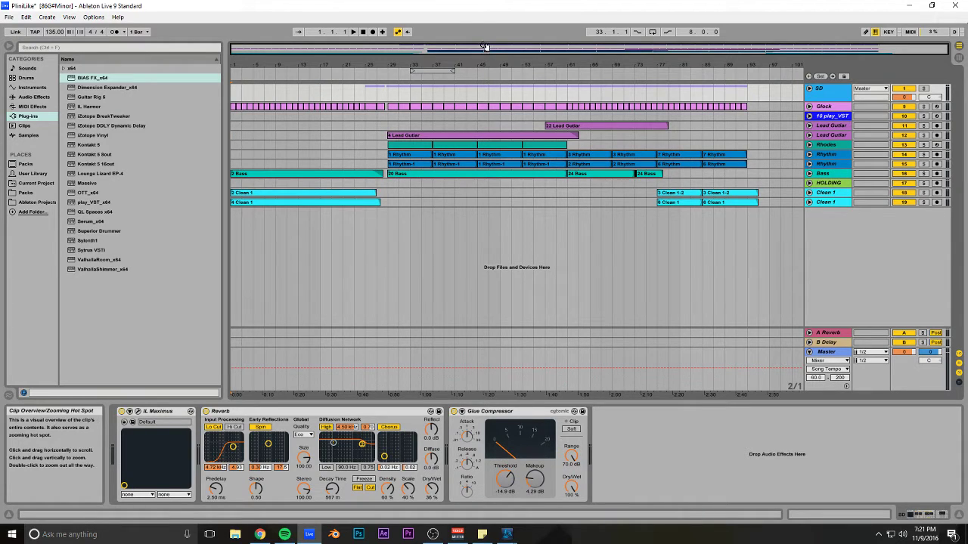
key(alt+Tab)
key(alt+Tab)
click(809, 89)
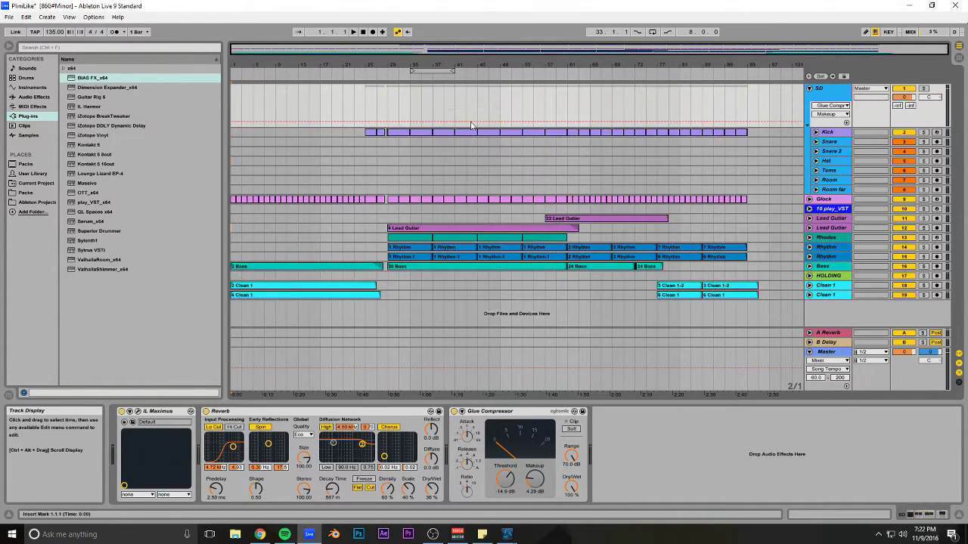
click(810, 89)
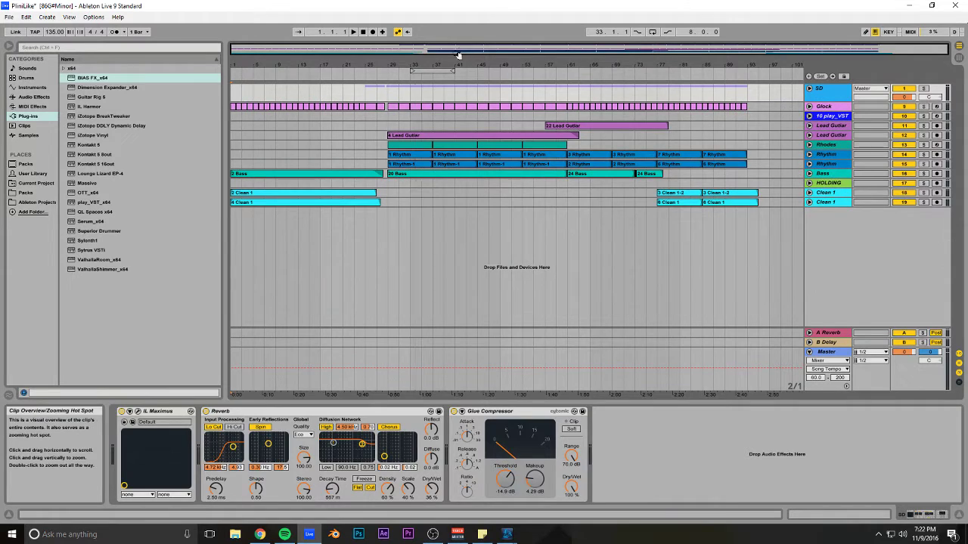
- Play the song from the start, then in OBS mute Mic/Aux and lower Desktop Audio to about -3.3 dB before returning to Ableton Live
key(space)
click(433, 535)
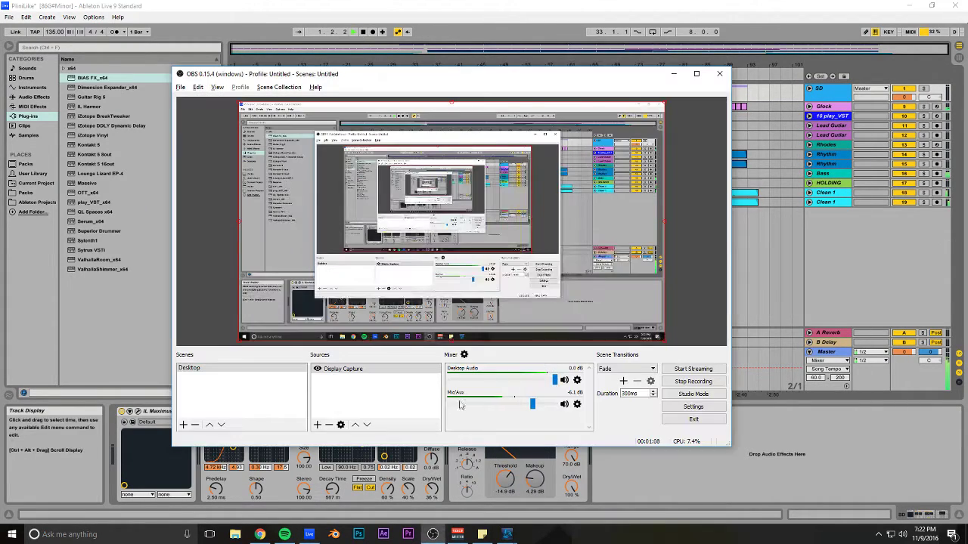
click(739, 341)
key(alt+Tab)
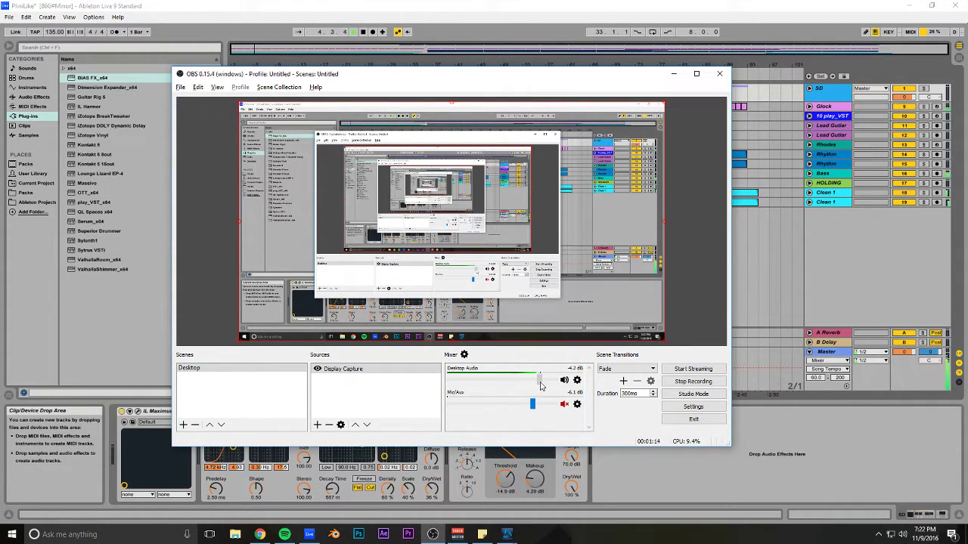
key(alt+Tab)
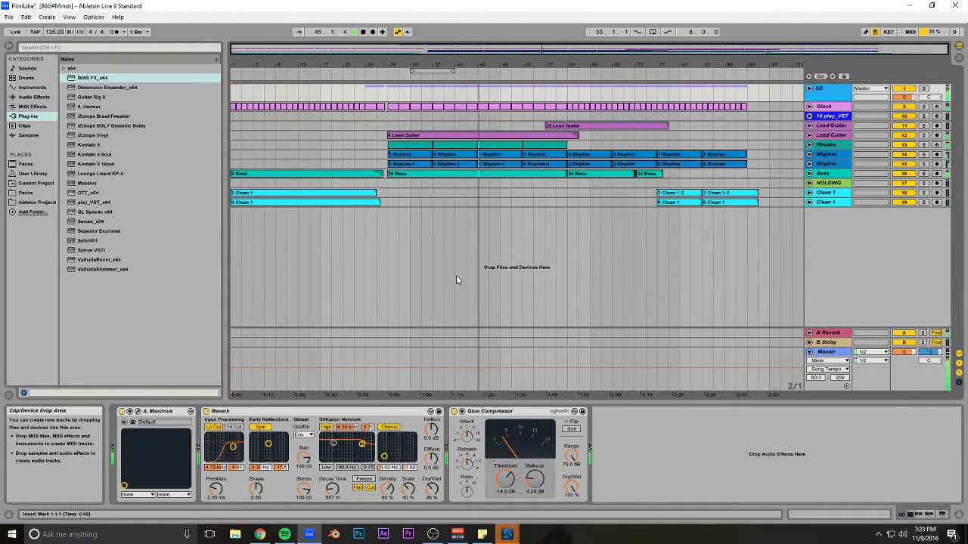
- Switch to OBS to unmute Mic/Aux, and return to Ableton Live to stop playback
key(alt+Tab)
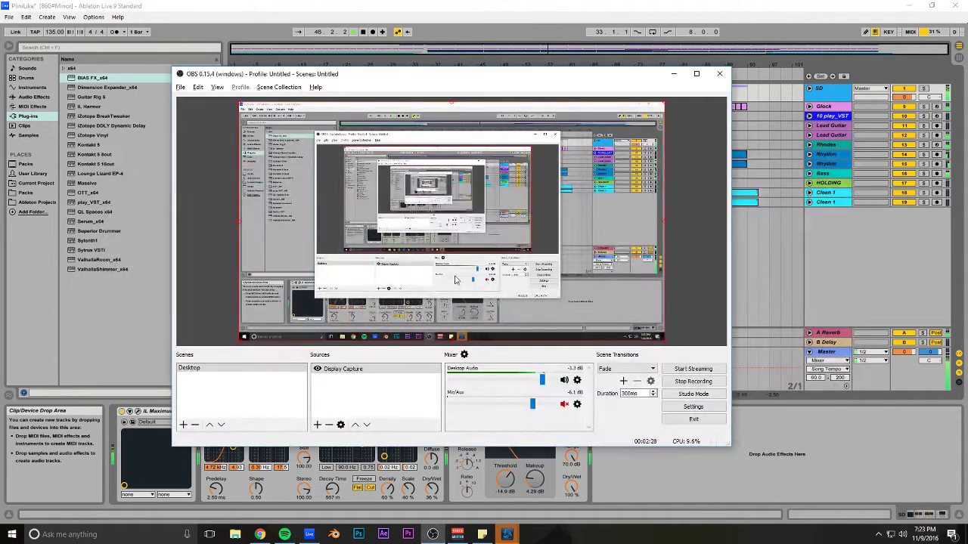
key(alt+Tab)
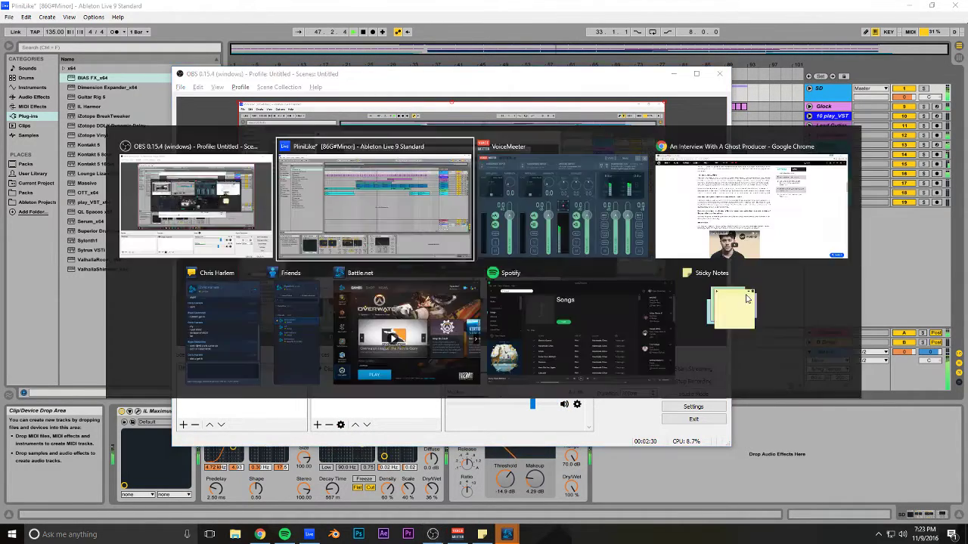
scroll(468, 225, up, 3)
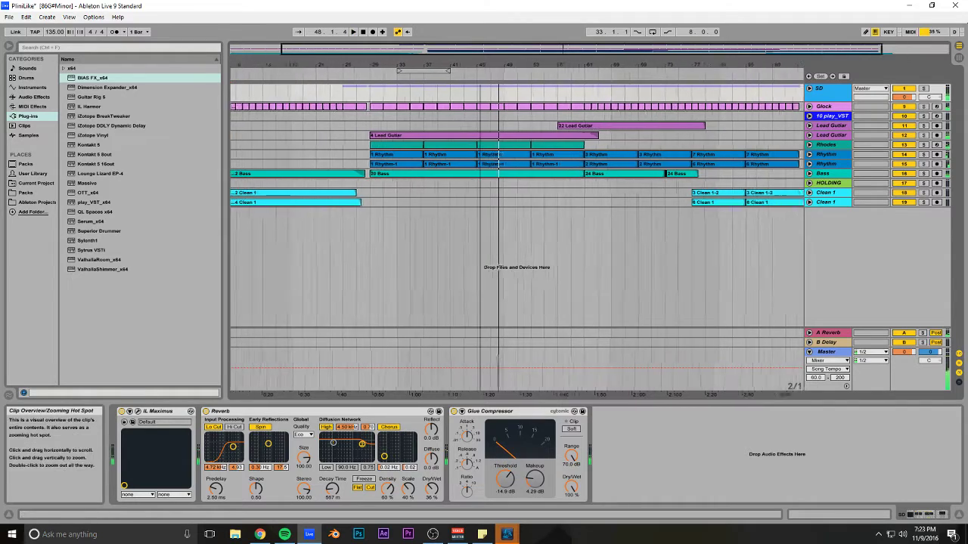
key(space)
- Play the arrangement from bar 63 to listen to the start of its later section
click(521, 145)
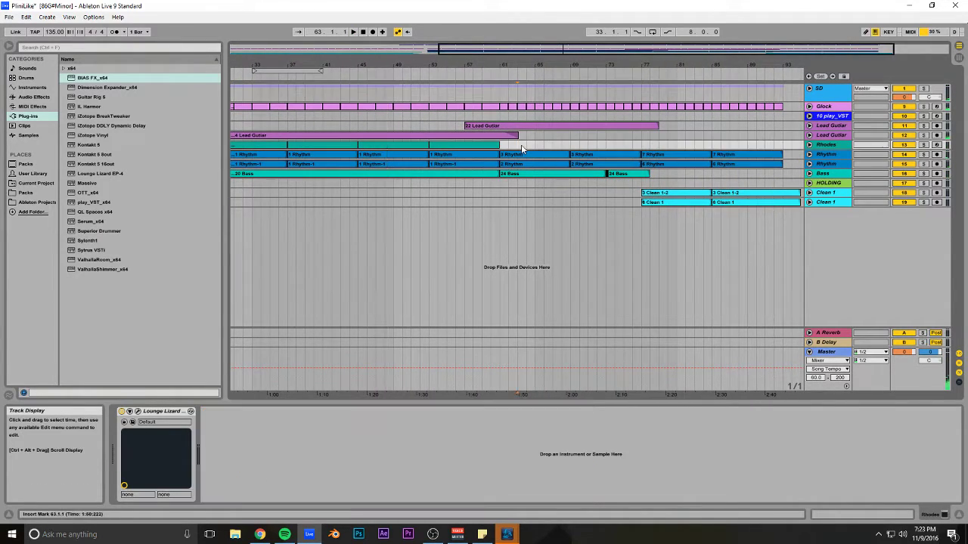
key(space)
drag(555, 50, 630, 64)
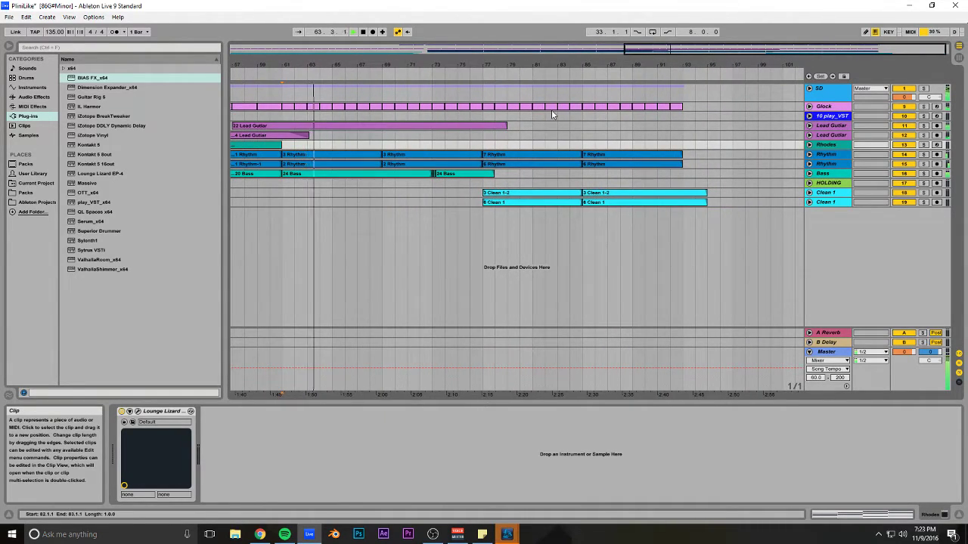
drag(575, 51, 574, 41)
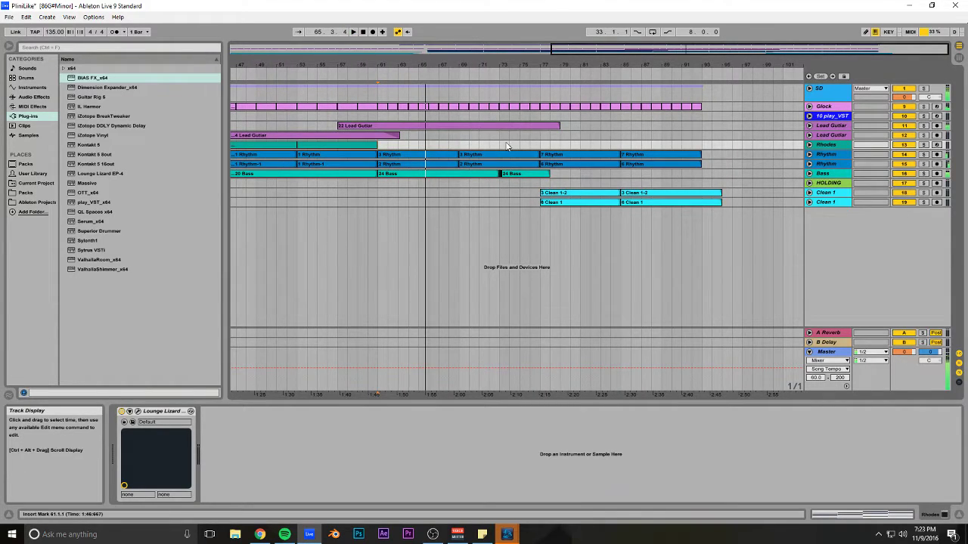
- Play the arrangement from bar 77, where the second clean guitar clips begin, and stop after a few bars
click(529, 146)
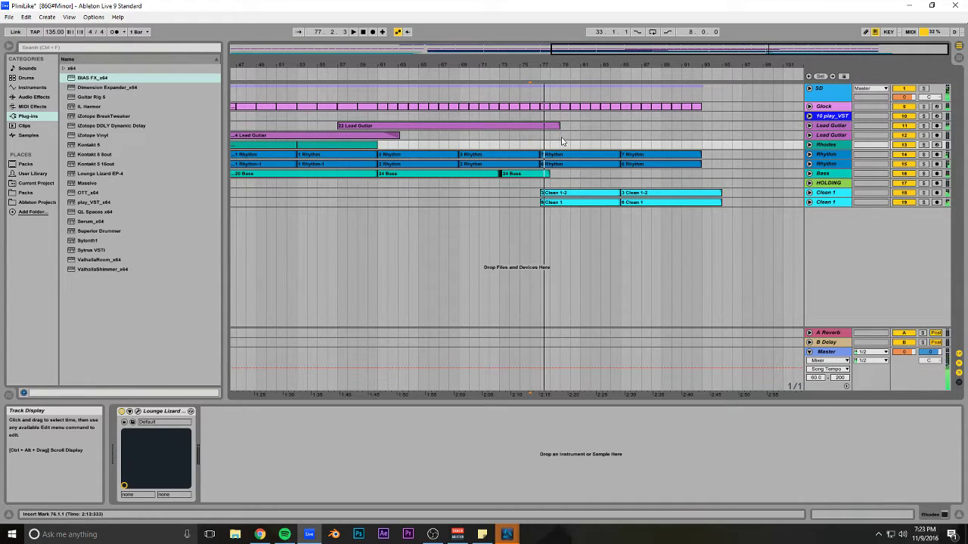
click(540, 146)
key(space)
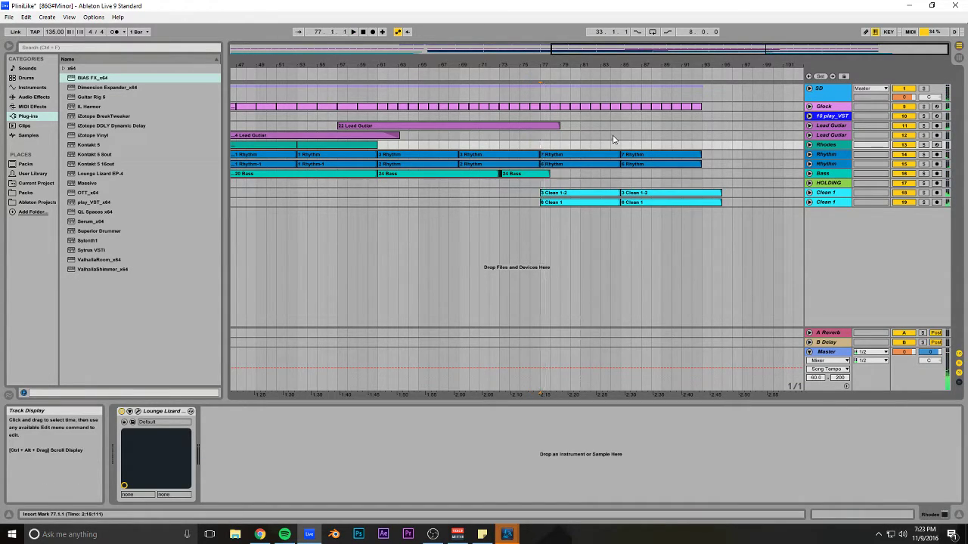
drag(664, 60, 562, 127)
key(space)
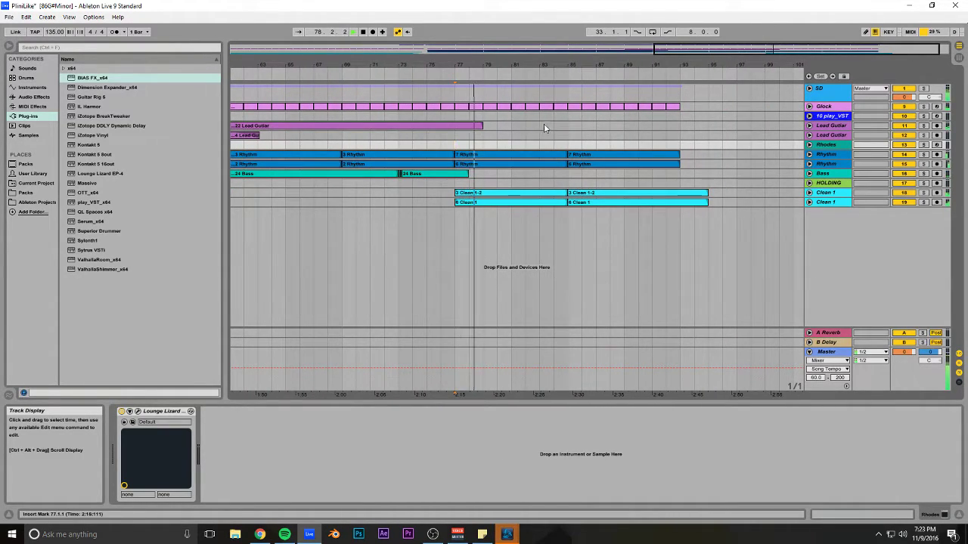
drag(543, 65, 543, 36)
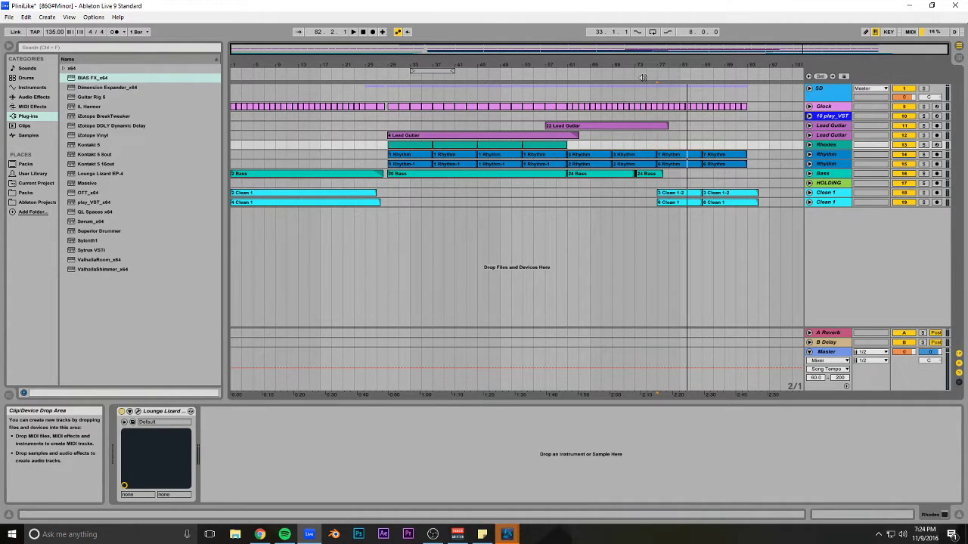
- Unfold the SD group and audition the kick drum in the Kick track's Superior Drummer, closing the plug-in when done
click(809, 89)
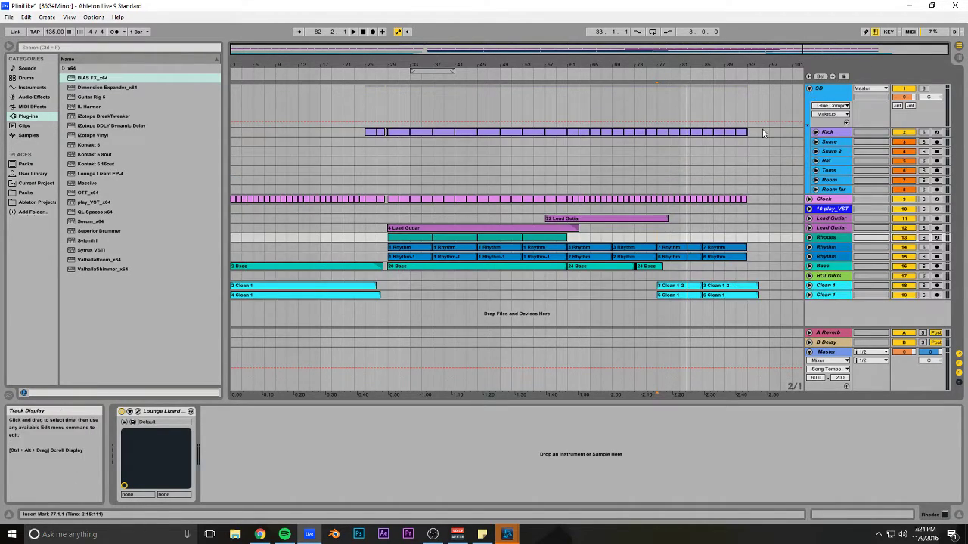
click(817, 98)
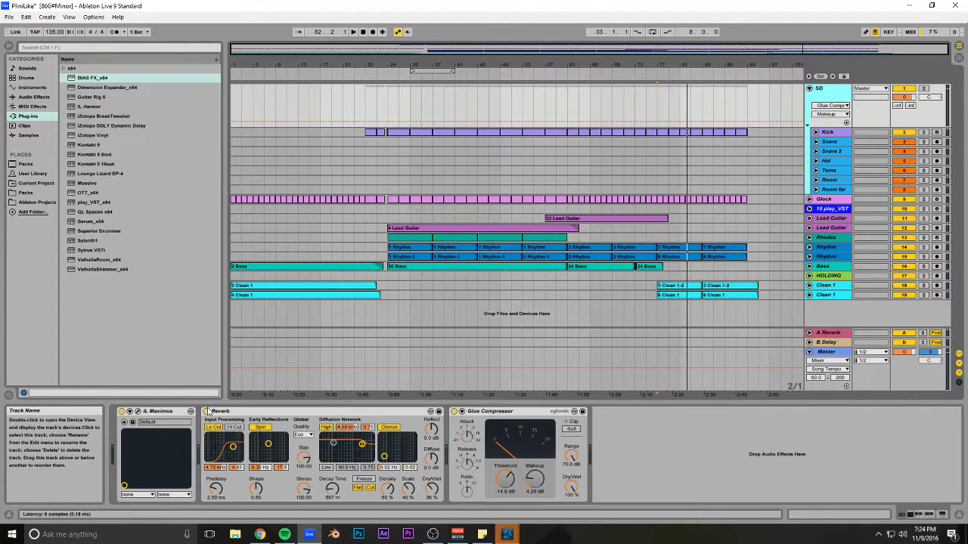
click(828, 132)
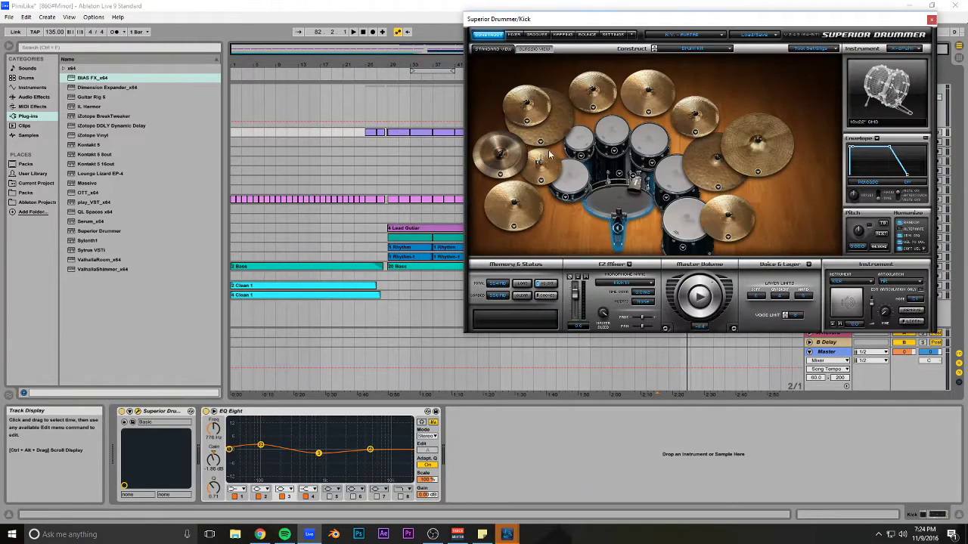
click(608, 216)
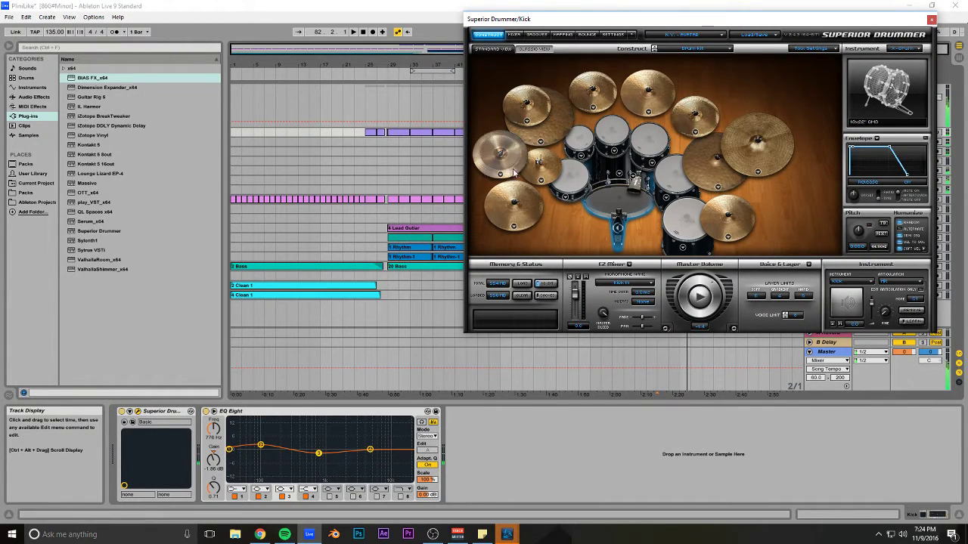
click(929, 20)
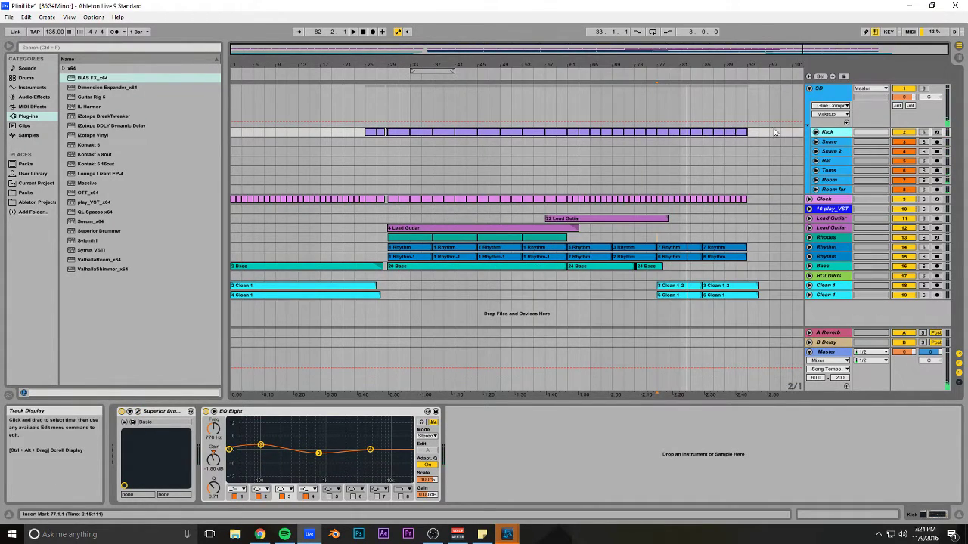
- Examine the input and output routing of the Kick and Toms tracks, folding each one again
click(823, 135)
click(823, 135)
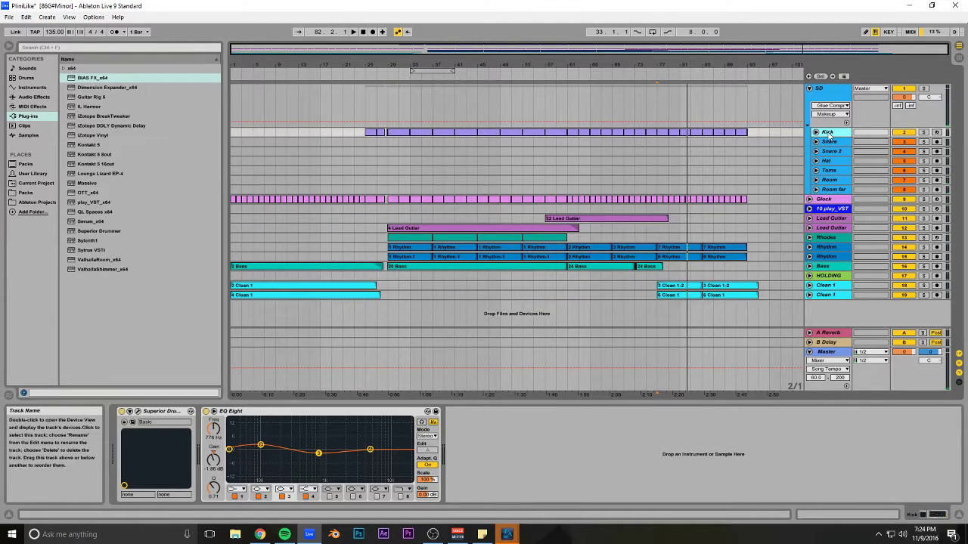
click(816, 133)
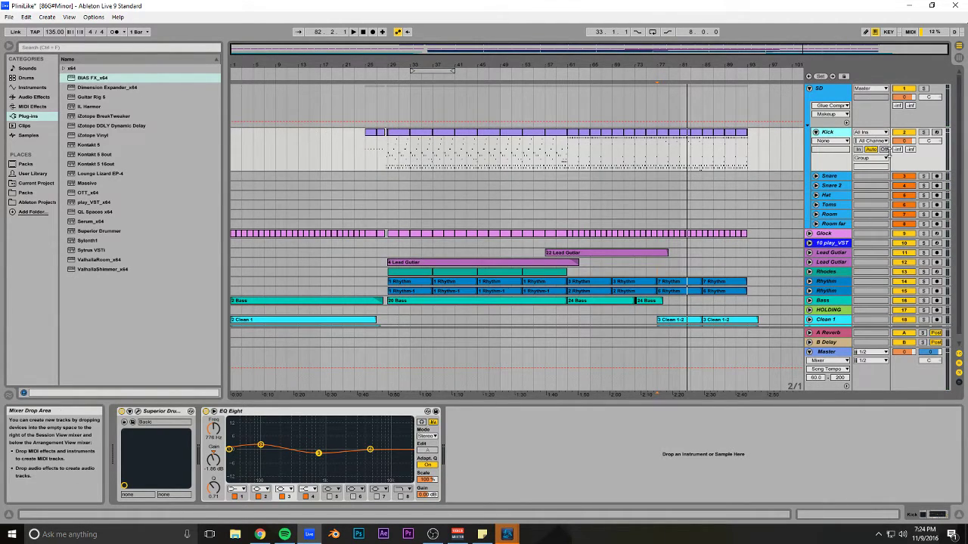
click(816, 132)
click(816, 170)
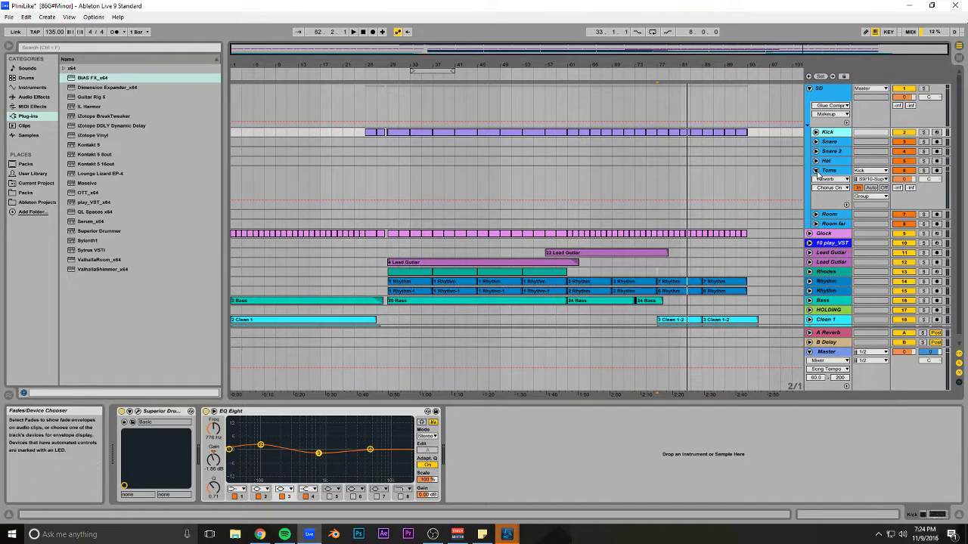
click(816, 170)
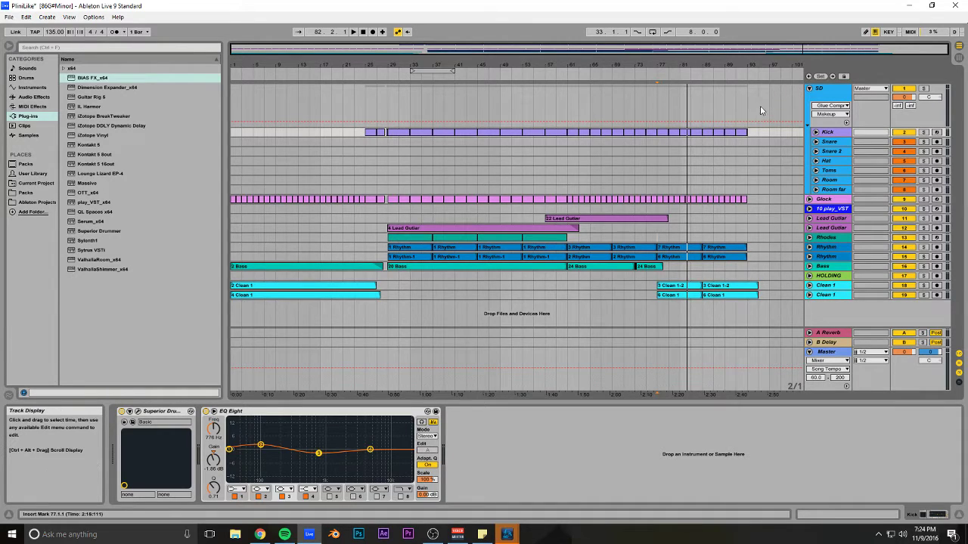
- Unfold the Kick track, solo it and play it from bar 77
click(816, 132)
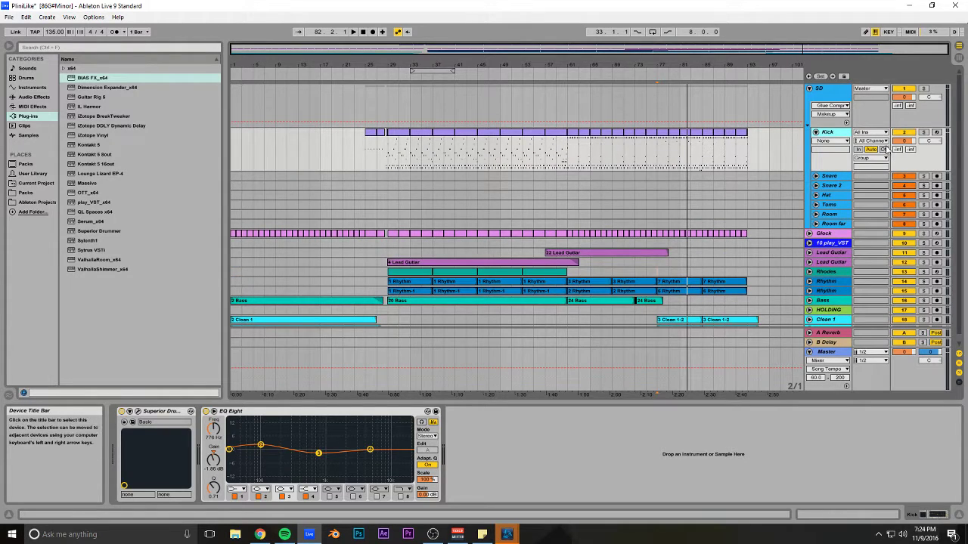
click(924, 132)
key(space)
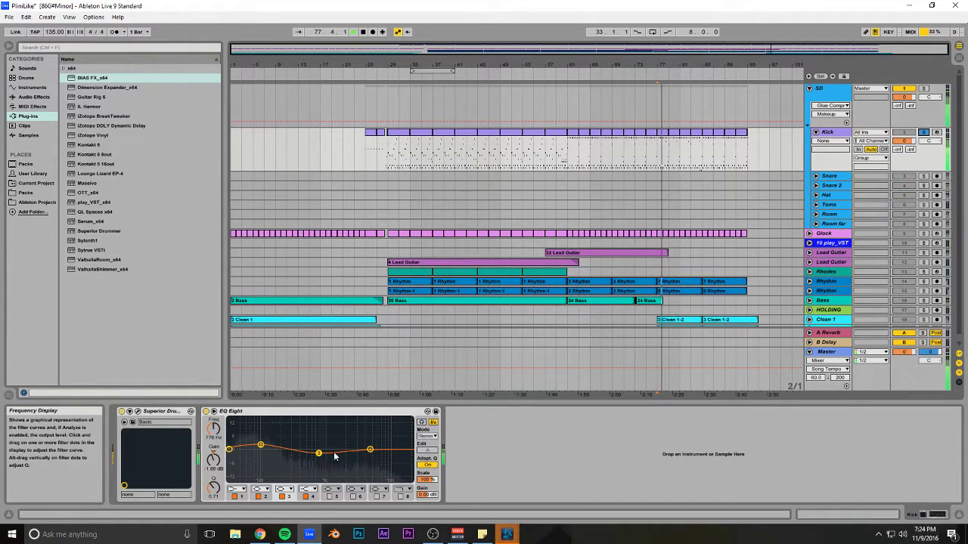
- Show the SD group's effect chain and open its IL Maximus plug-in window
click(819, 88)
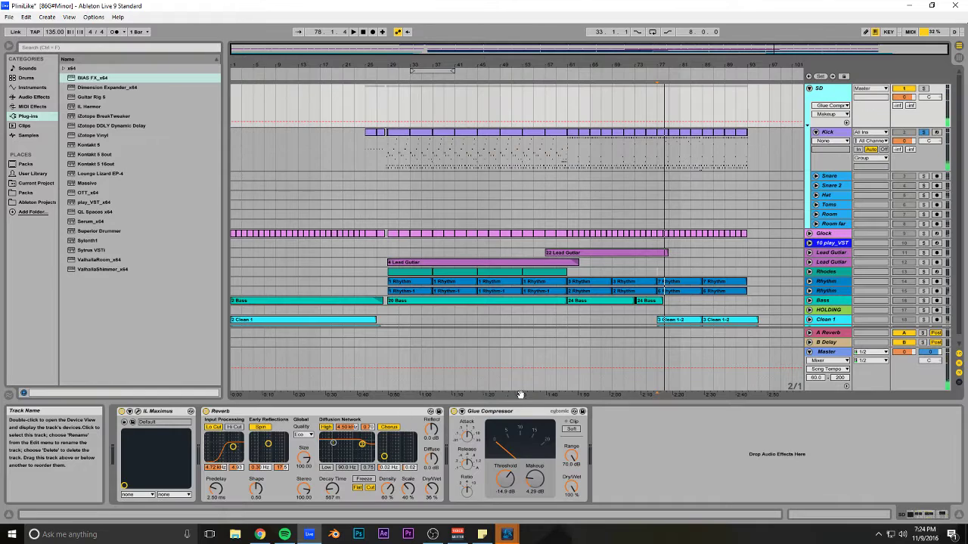
click(298, 424)
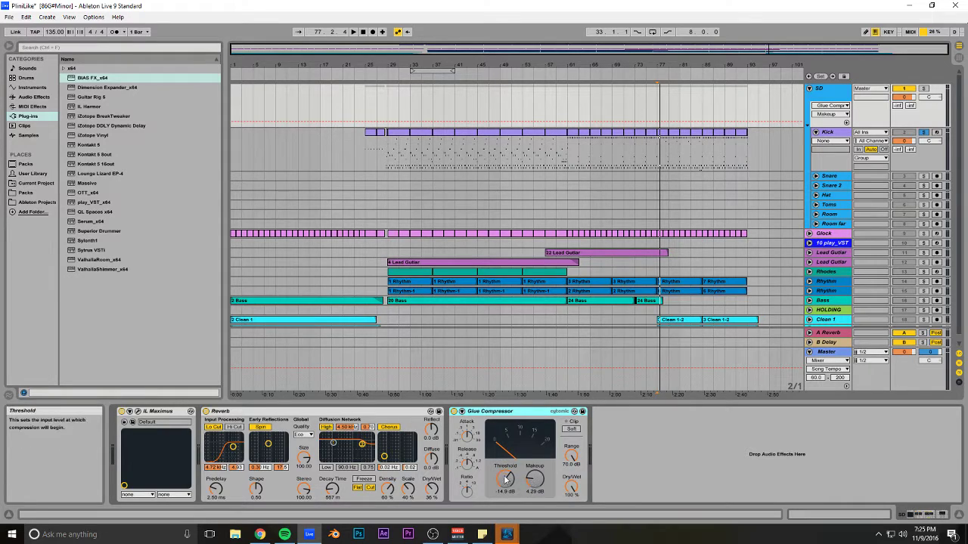
click(134, 422)
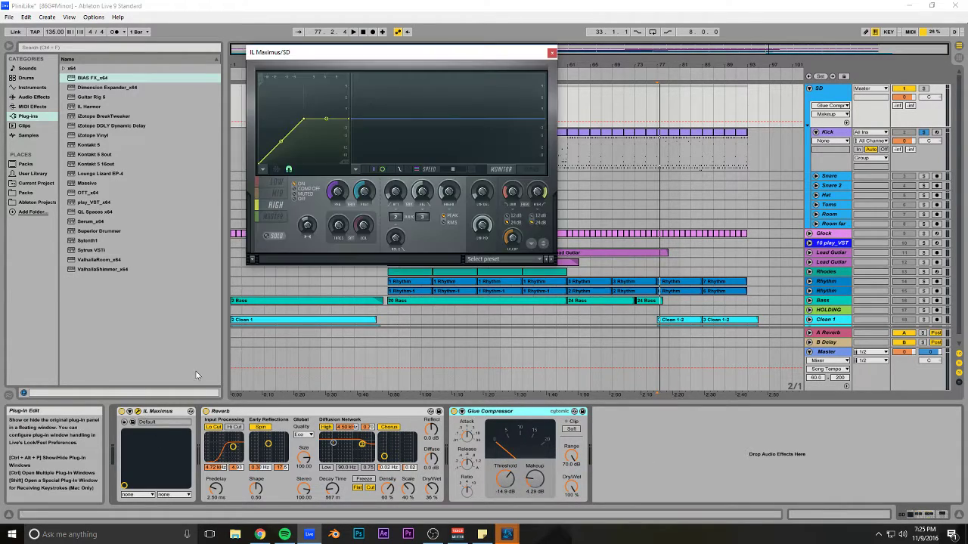
- Examine the settings of the Low, Mid, High and Master bands in IL Maximus, then close the plug-in window
click(277, 185)
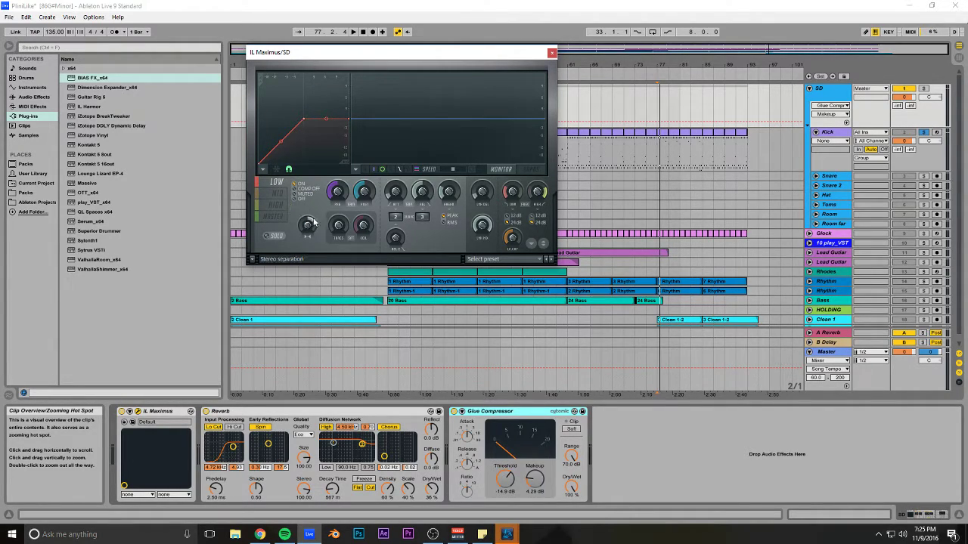
click(276, 194)
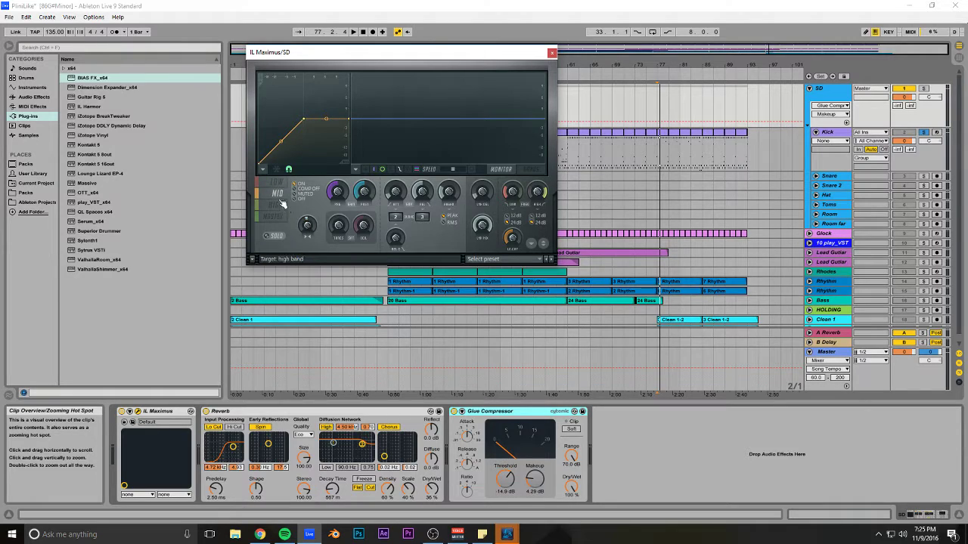
click(277, 204)
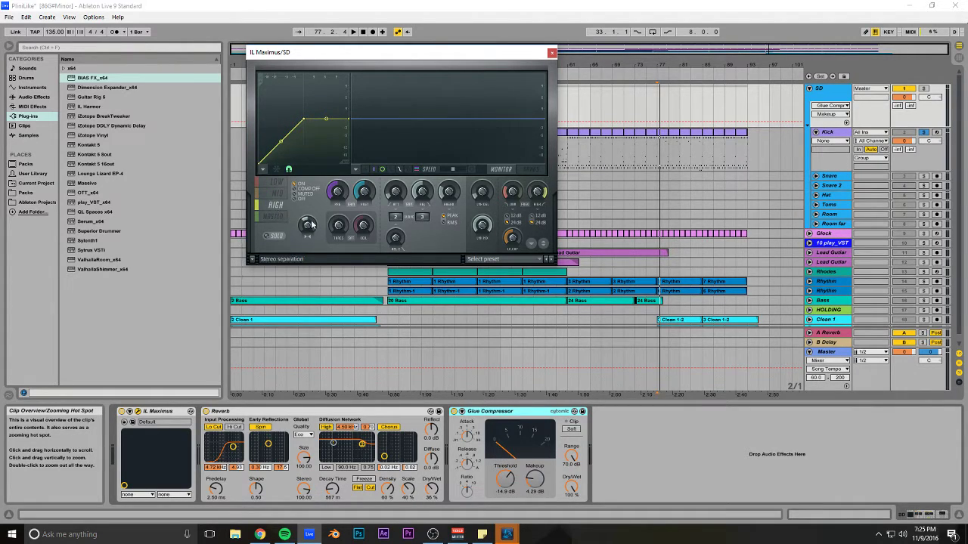
click(277, 199)
click(279, 220)
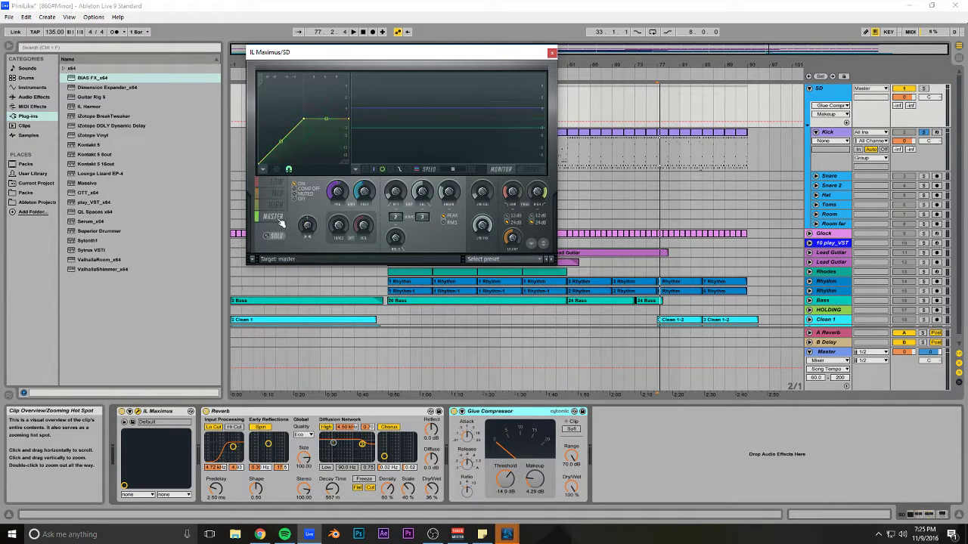
click(552, 53)
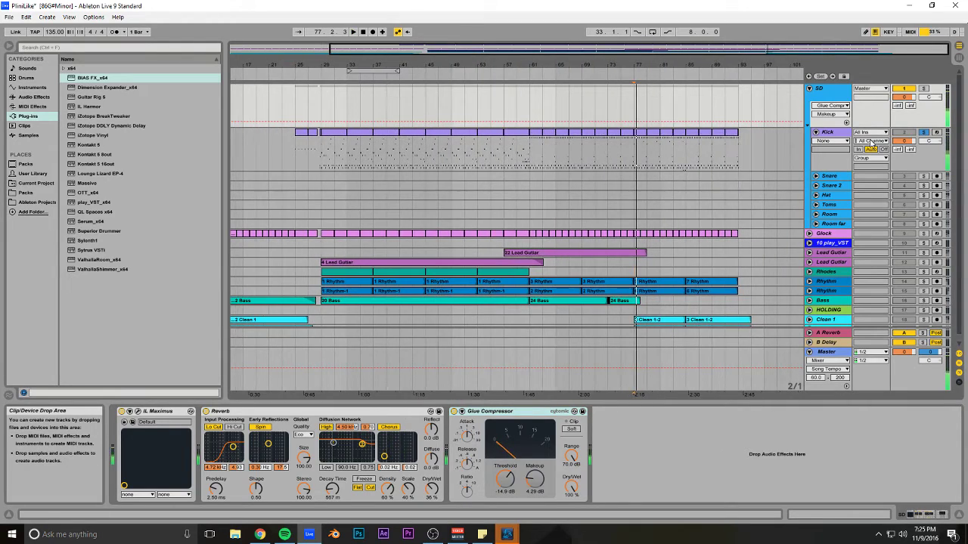
- Audition the Kick, then the soloed Snare and Snare 2 from bar 77, showing the Kick's and Snare's devices
click(871, 144)
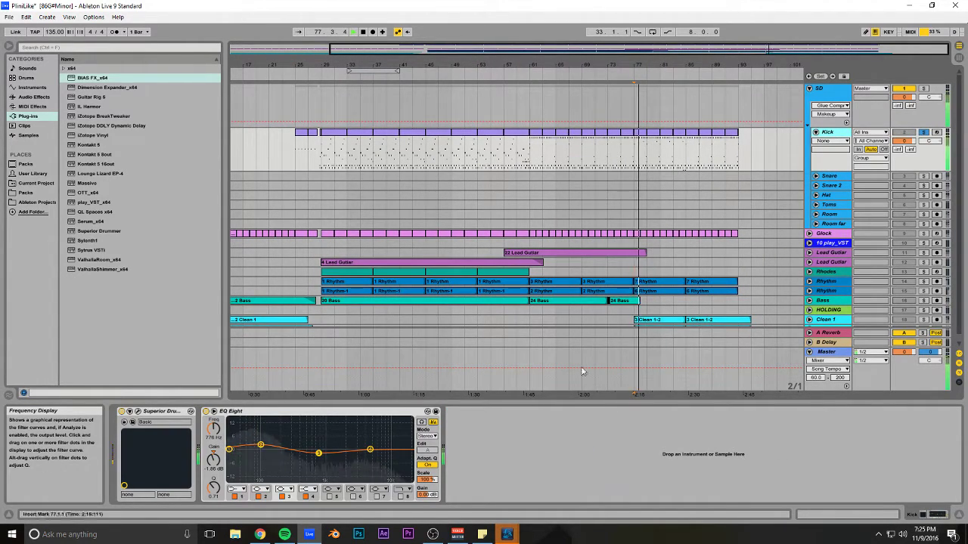
click(924, 176)
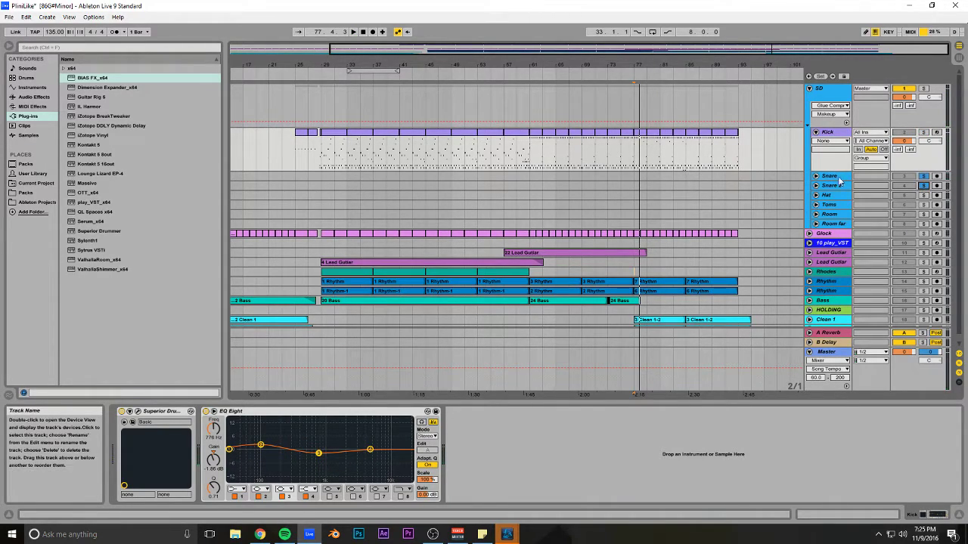
key(space)
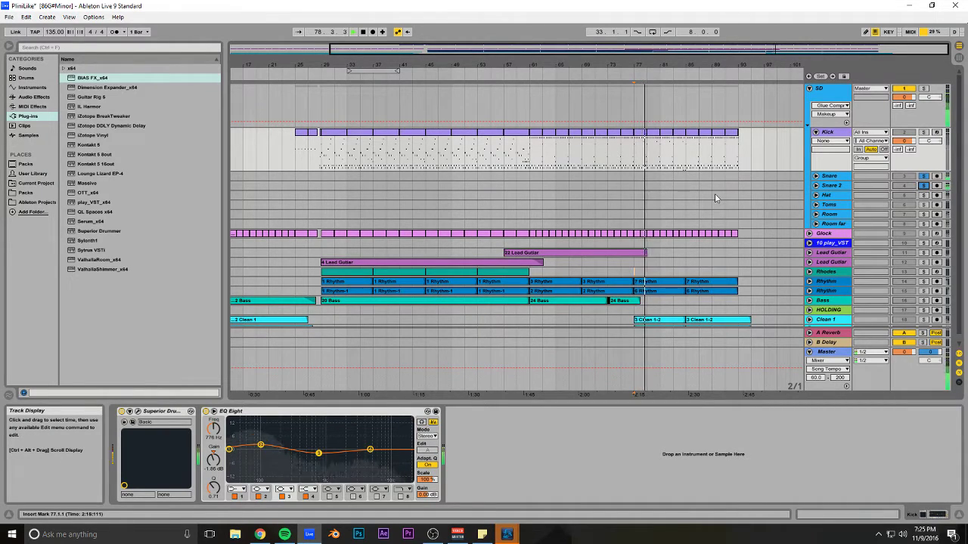
key(space)
click(825, 177)
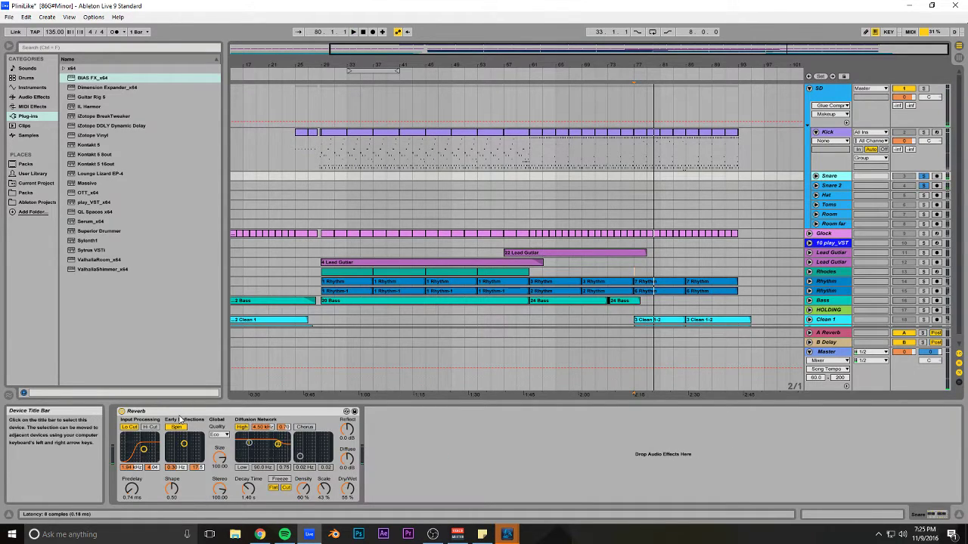
- Select the Snare 2 track, play it alone from bar 77, and unsolo it
click(830, 186)
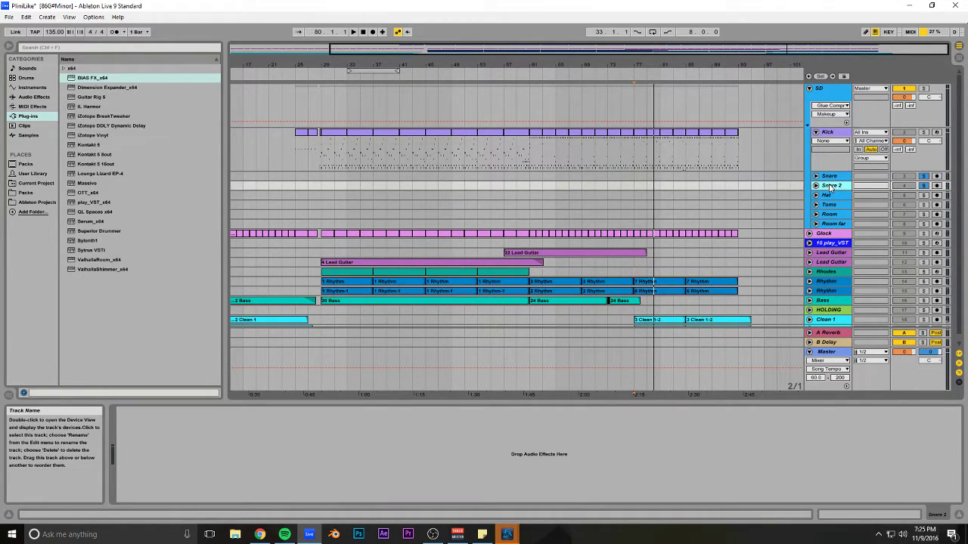
click(924, 186)
key(space)
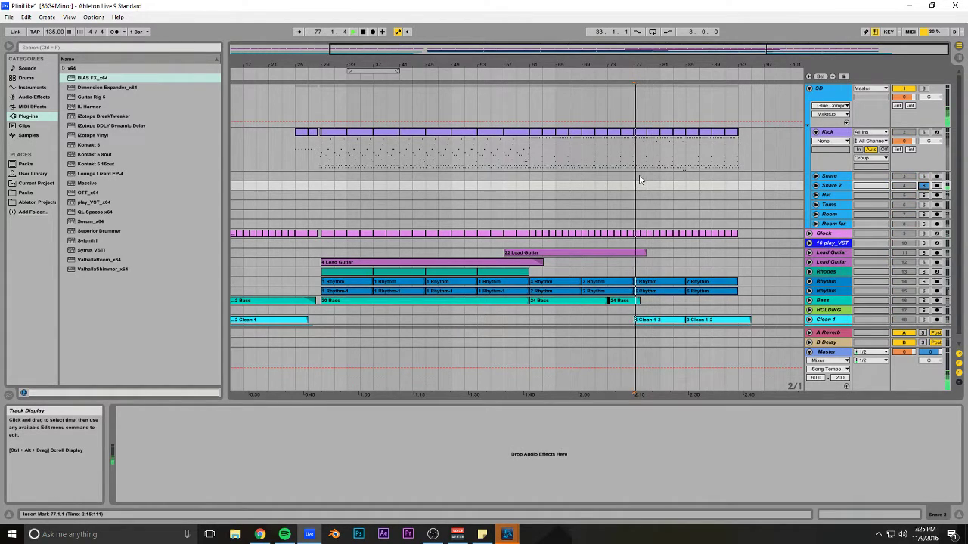
click(924, 187)
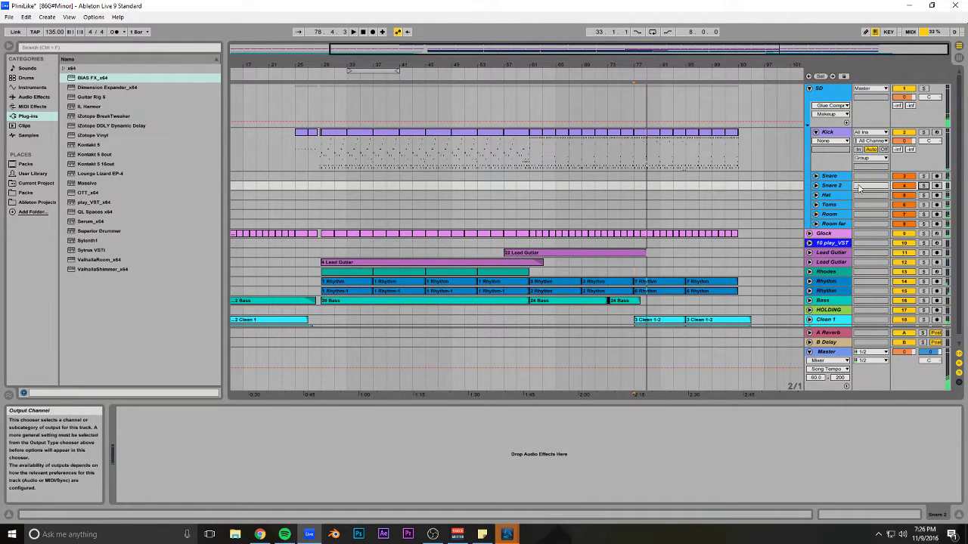
- Solo the Hat track, play it from bar 77, and unsolo it
click(922, 196)
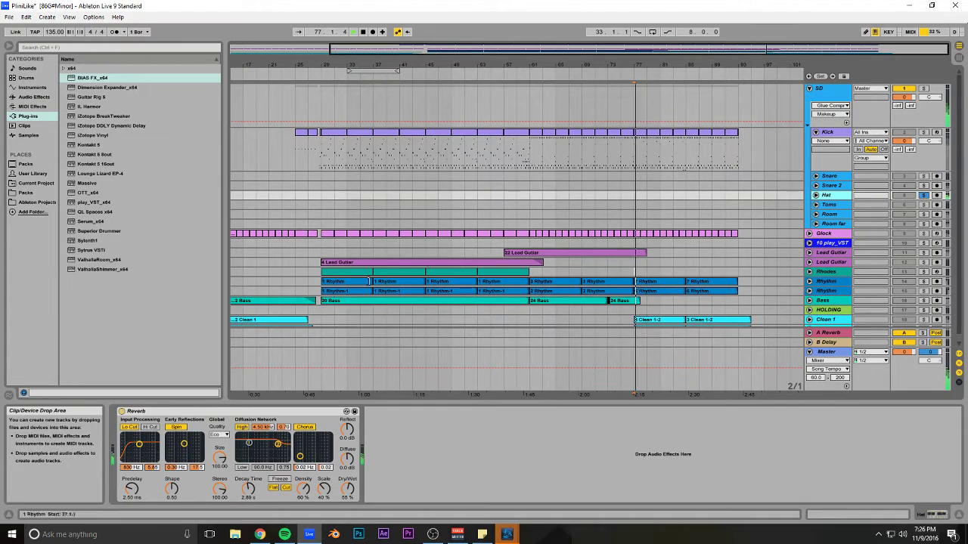
key(space)
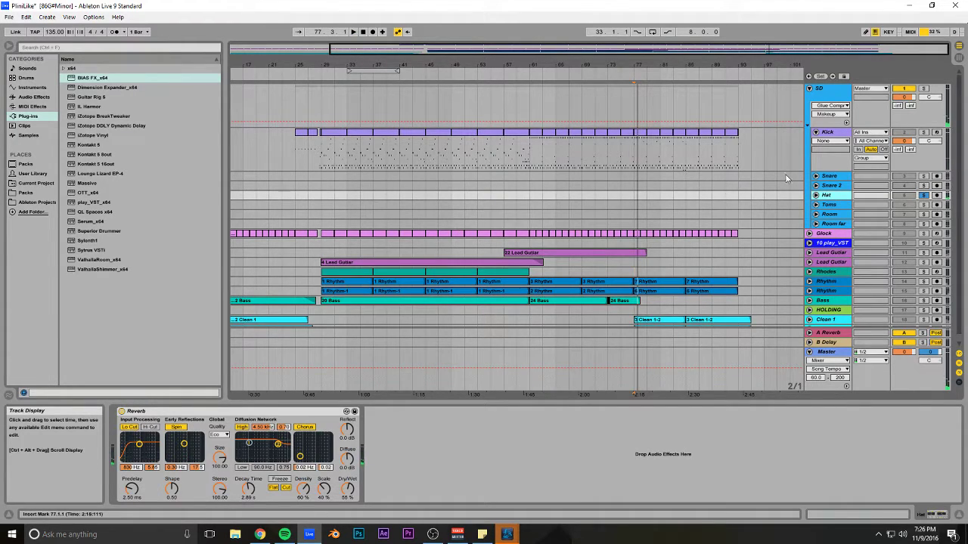
click(924, 197)
- Bypass the Hat track's Reverb, play the full mix from bar 77, and switch the Reverb back on
click(122, 411)
key(space)
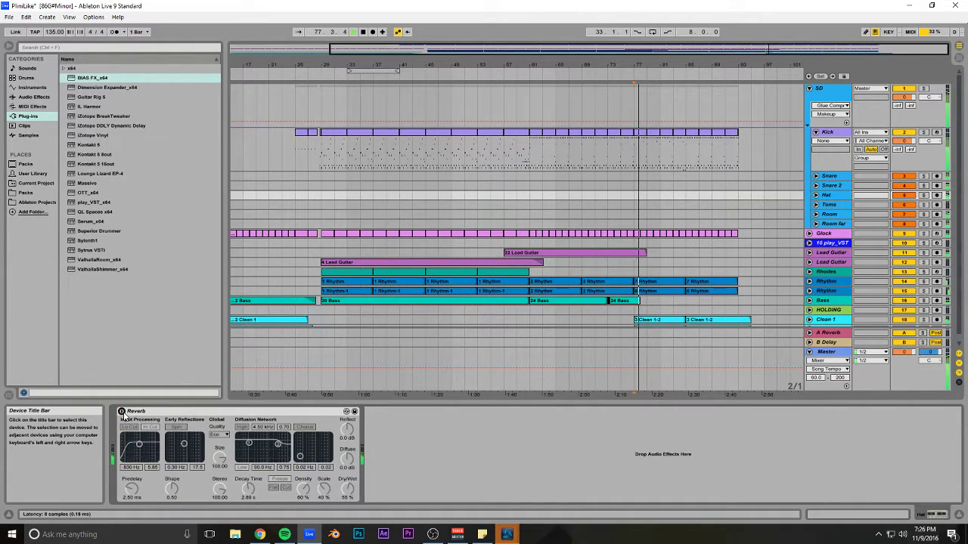
click(122, 411)
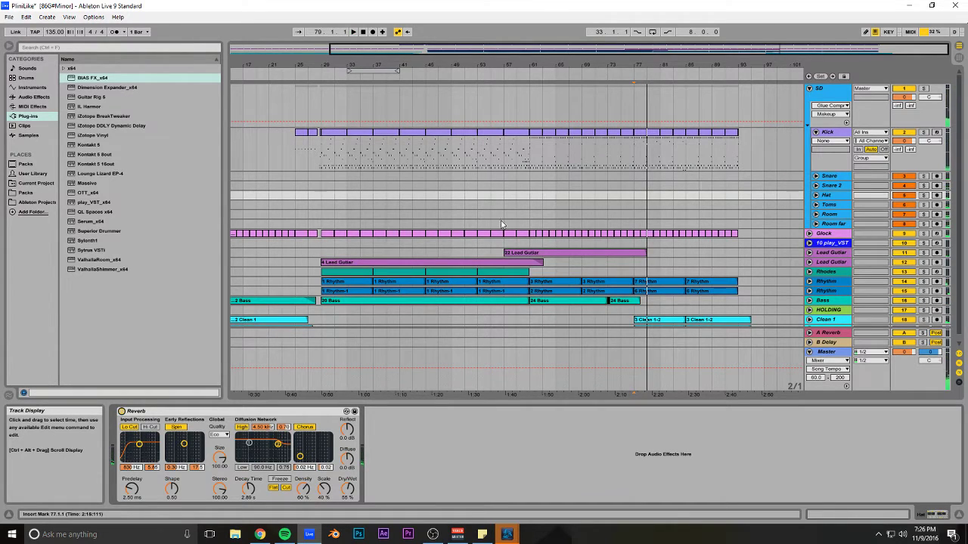
- Show the Toms track's effects, solo the track and play it from bar 77 and from bar 49
click(830, 205)
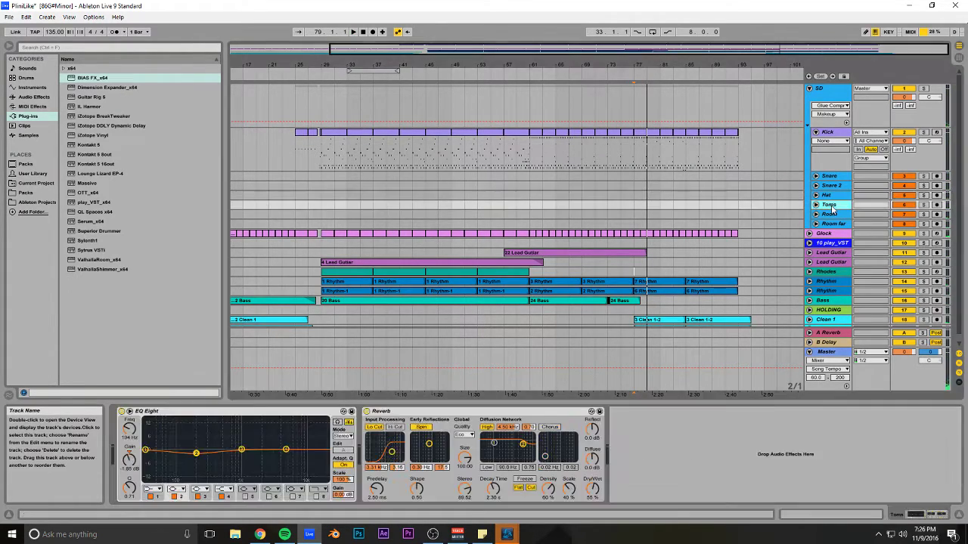
key(space)
key(space)
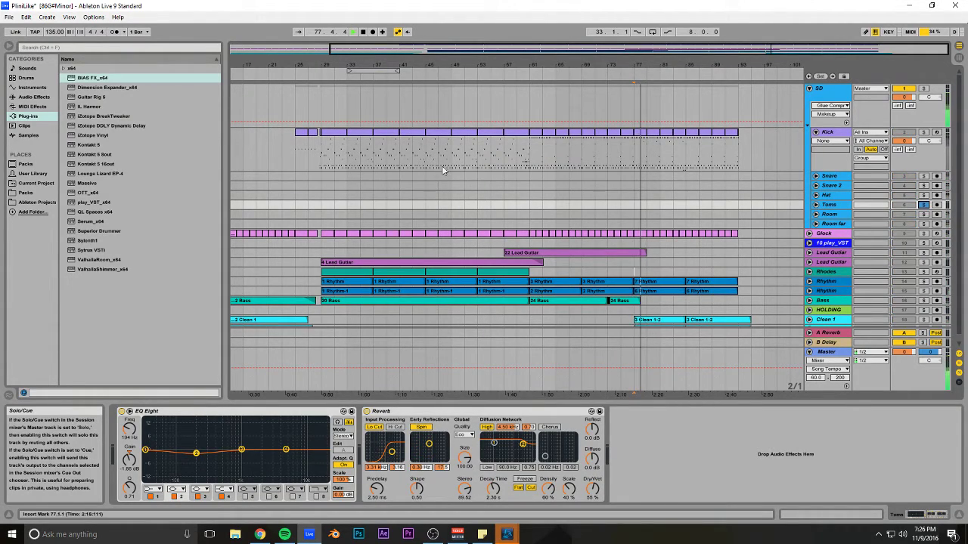
click(455, 159)
key(space)
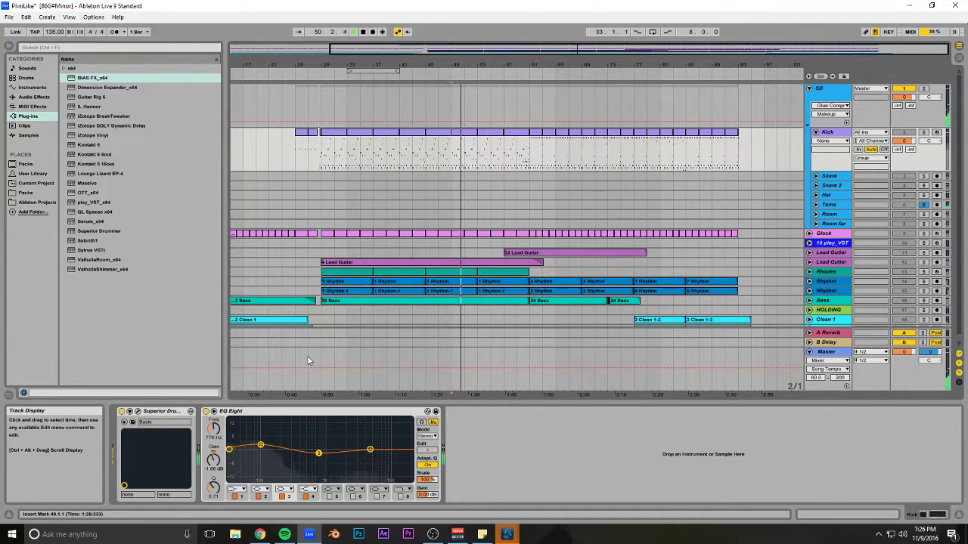
key(space)
key(space)
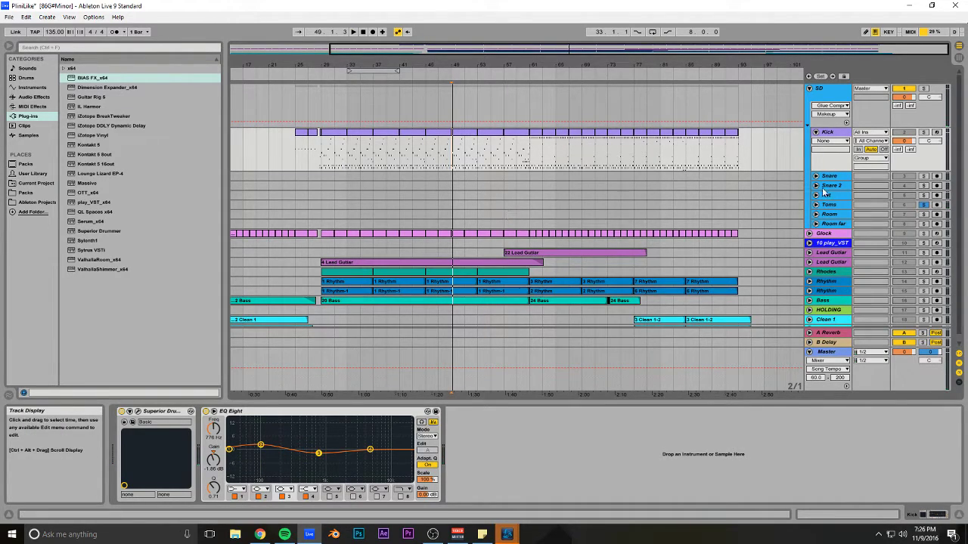
- Audition the Room and Room far tracks one at a time in solo from bar 49
click(908, 215)
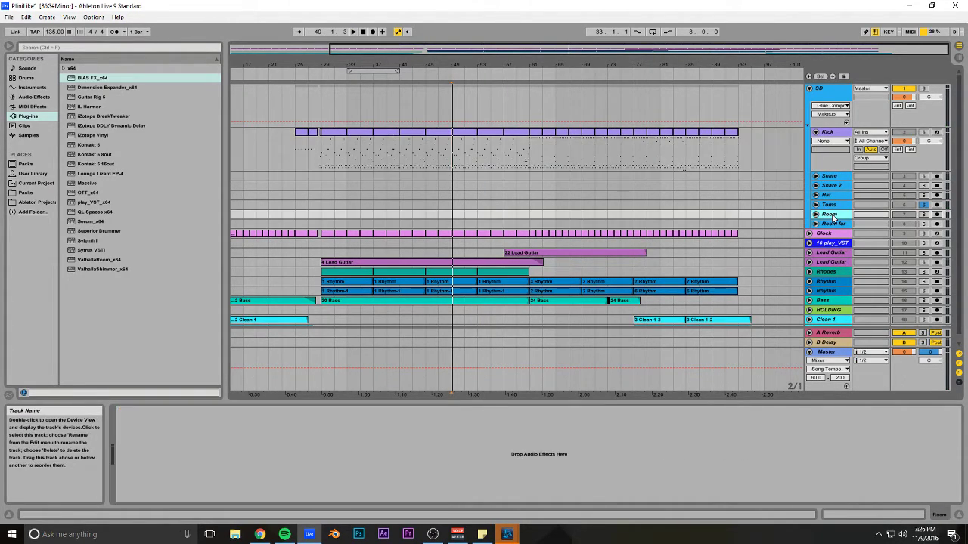
click(922, 215)
key(space)
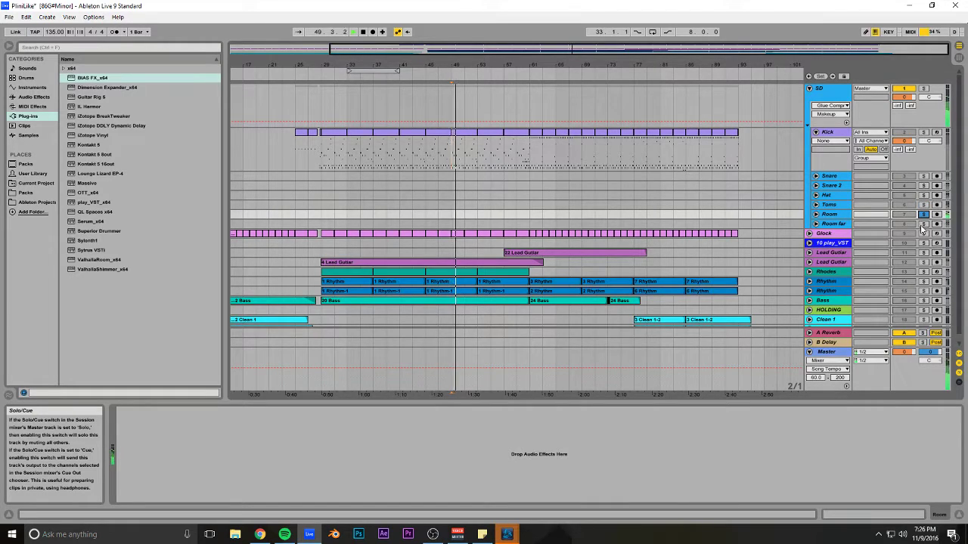
click(835, 226)
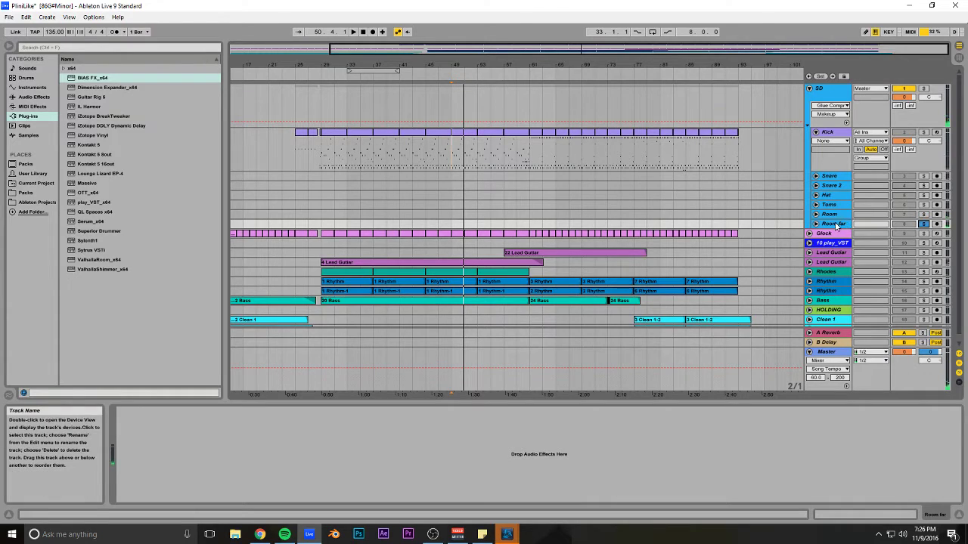
key(space)
key(space)
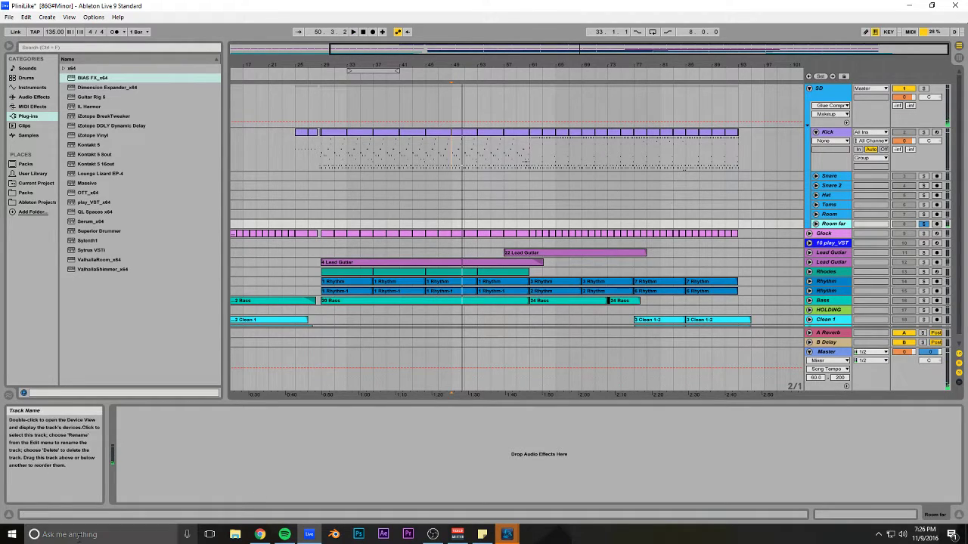
- Solo the whole SD group and play it from bar 49 and from bar 61
click(923, 89)
key(space)
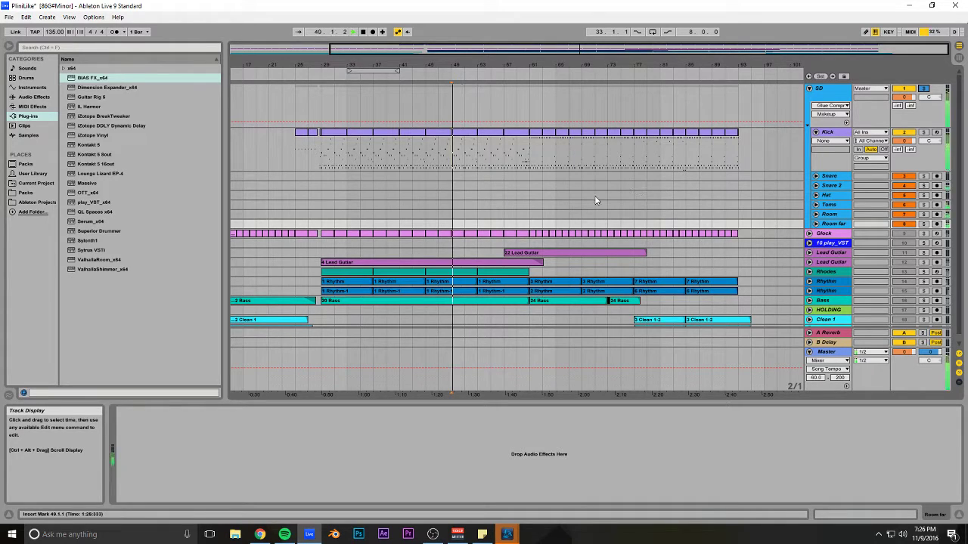
click(530, 159)
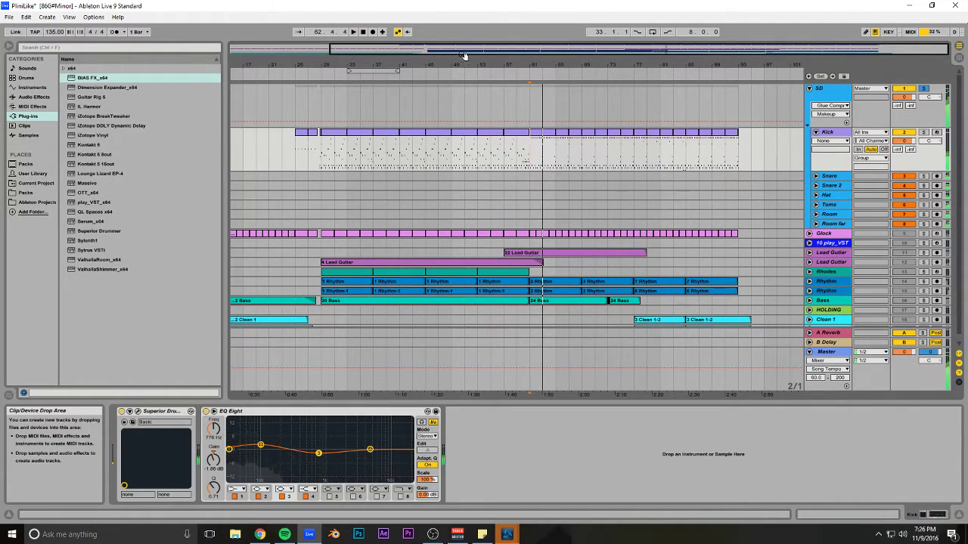
drag(335, 49, 334, 39)
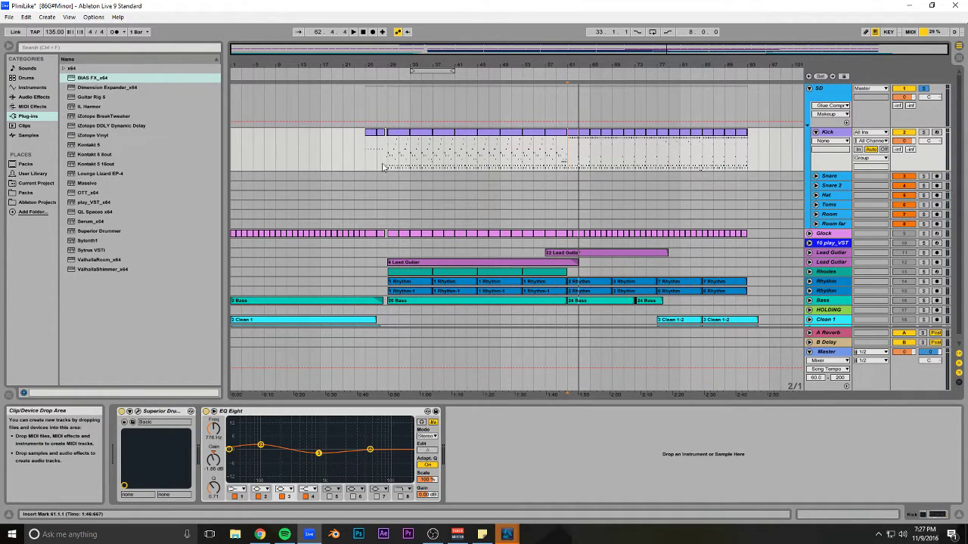
key(ctrl+d)
key(ctrl+z)
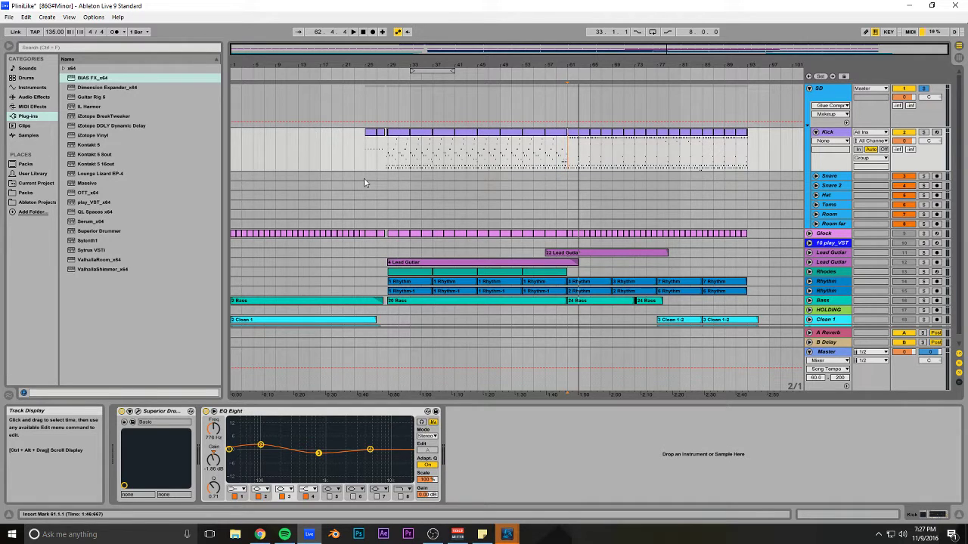
key(ctrl+y)
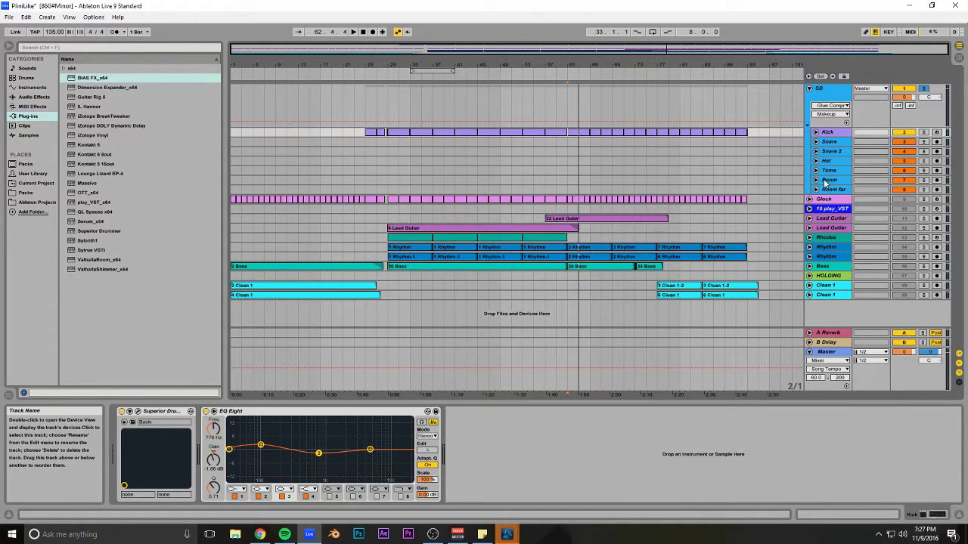
- Play the soloed Glock track from bar 61 and from bar 25
click(571, 198)
key(space)
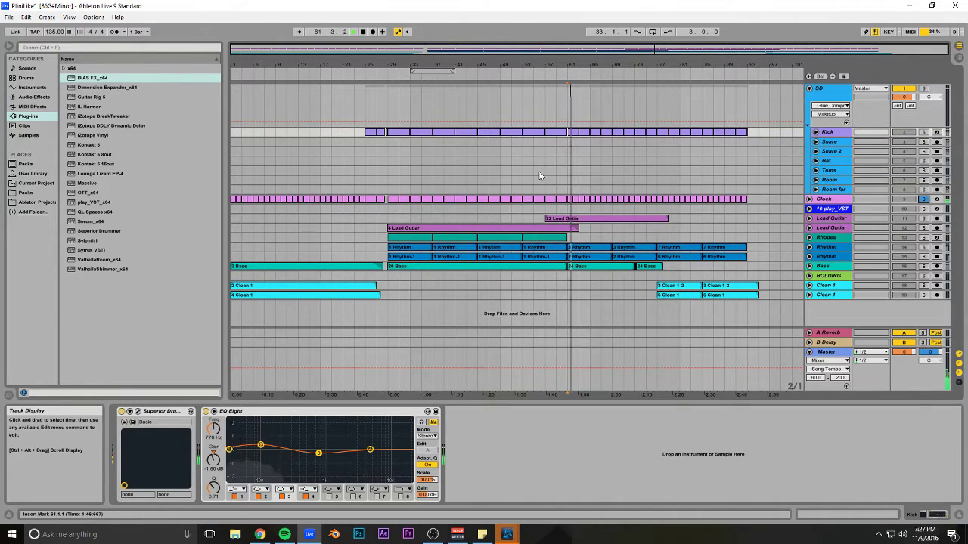
click(370, 181)
click(363, 199)
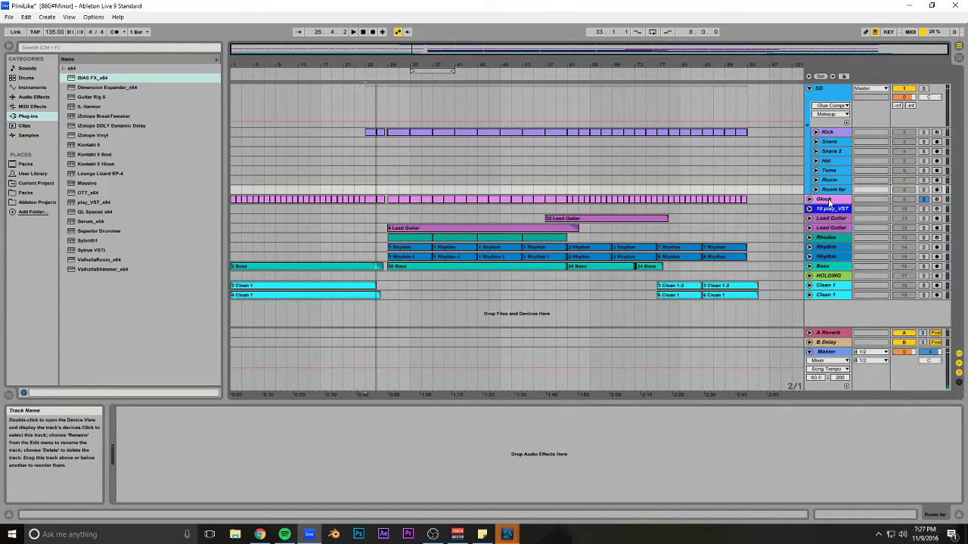
- Show the Glock track's device chain and examine its play_VST and ValhallaShimmer plug-in windows, closing each one
click(829, 200)
click(139, 412)
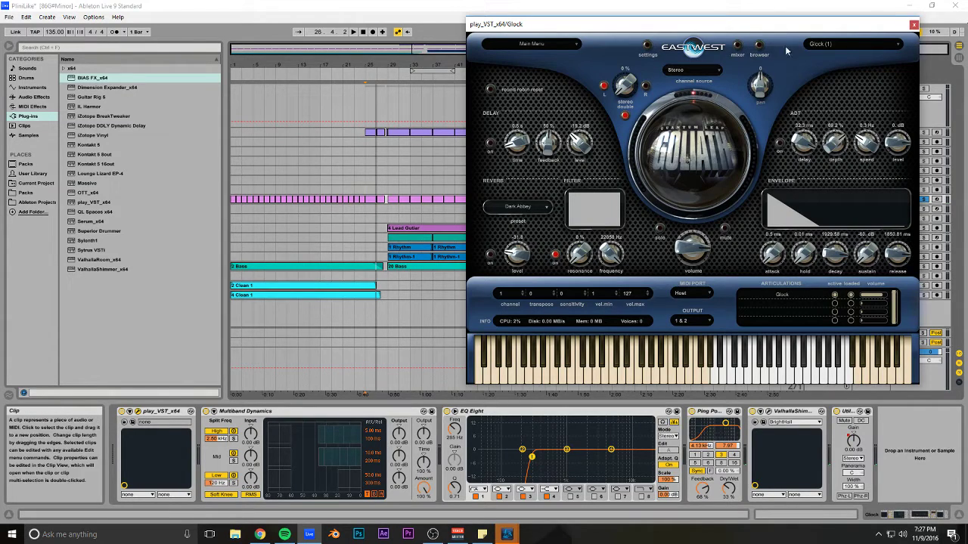
click(913, 26)
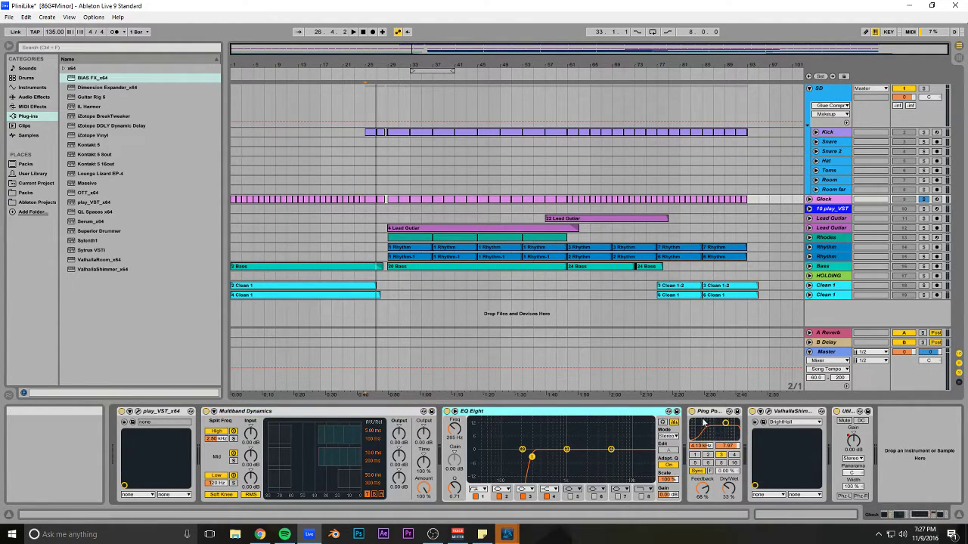
click(769, 413)
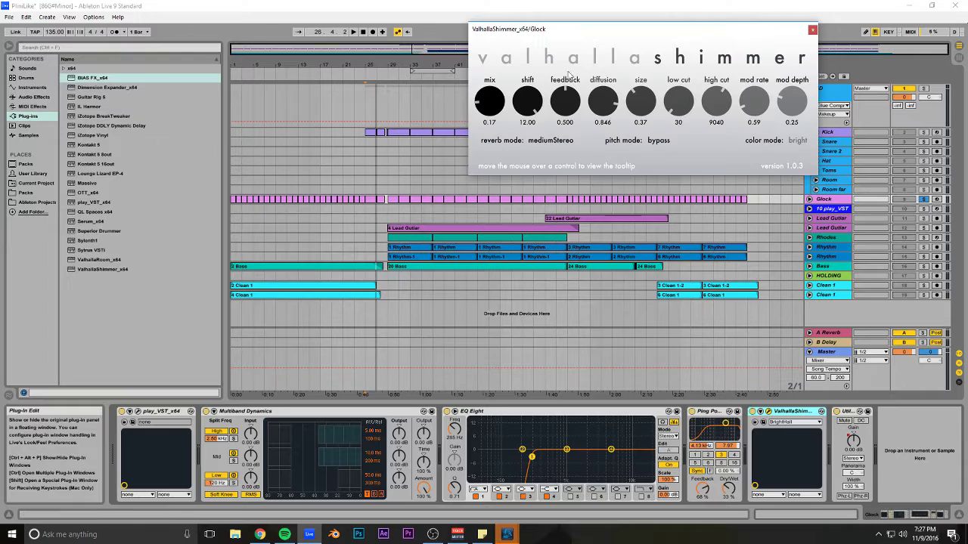
click(769, 414)
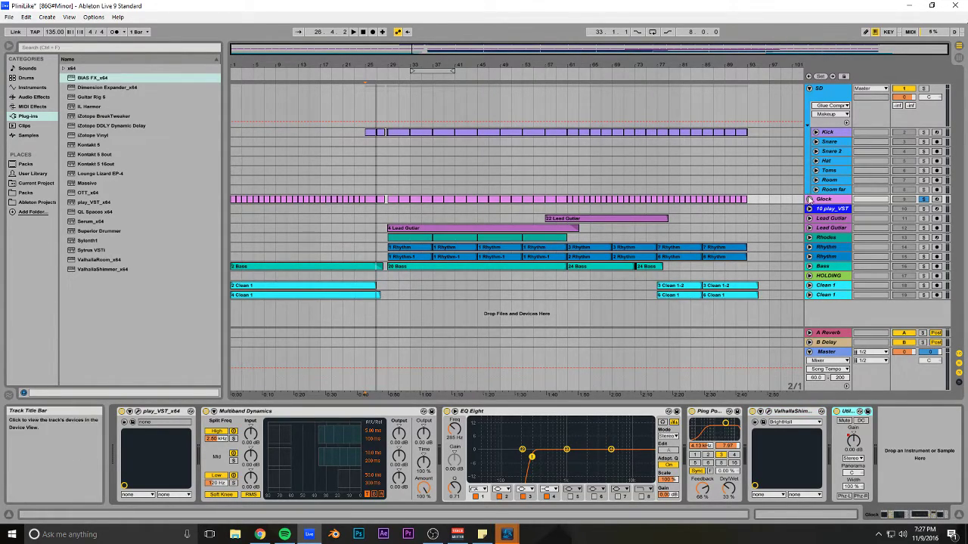
- Show and hide the Glock track's Utility Gain automation, and delete the empty 10 play_VST track
click(809, 199)
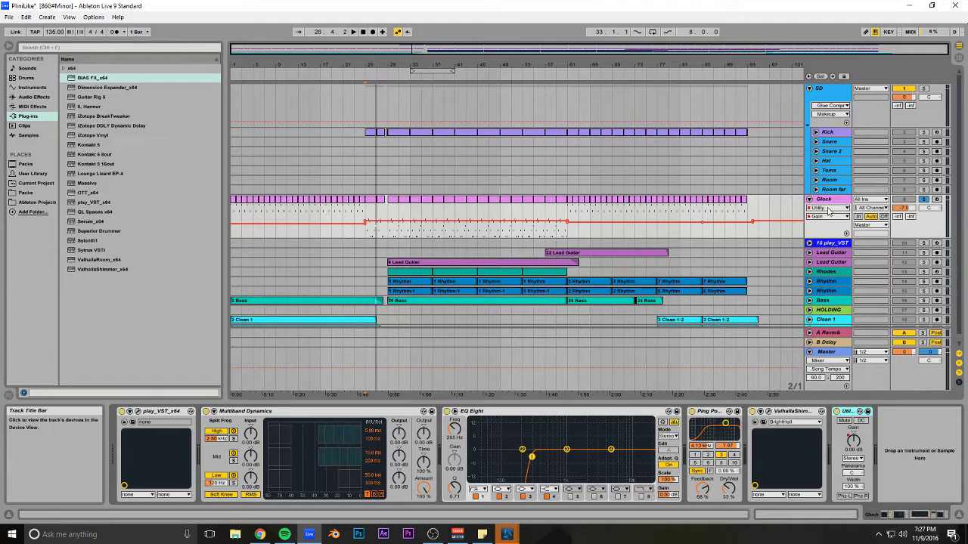
key(ctrl+z)
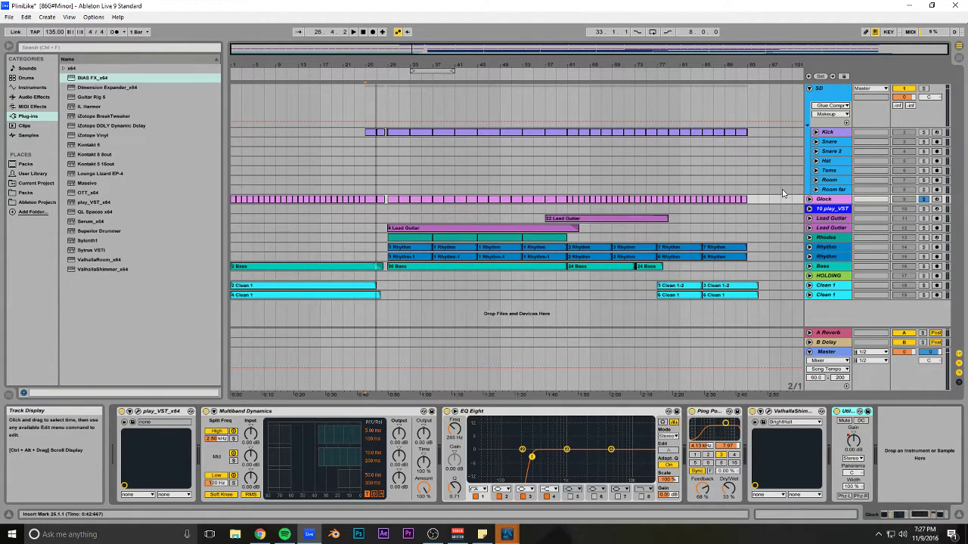
click(831, 209)
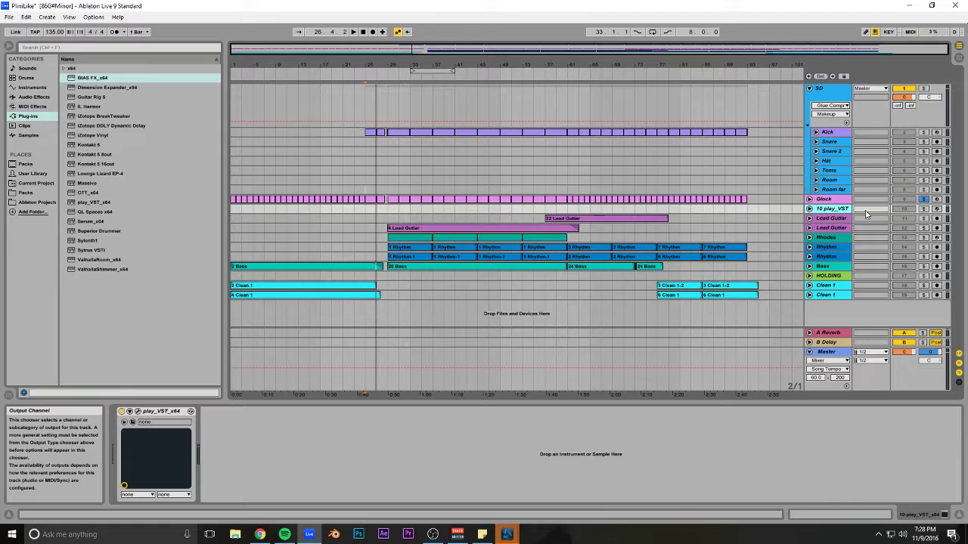
key(Delete)
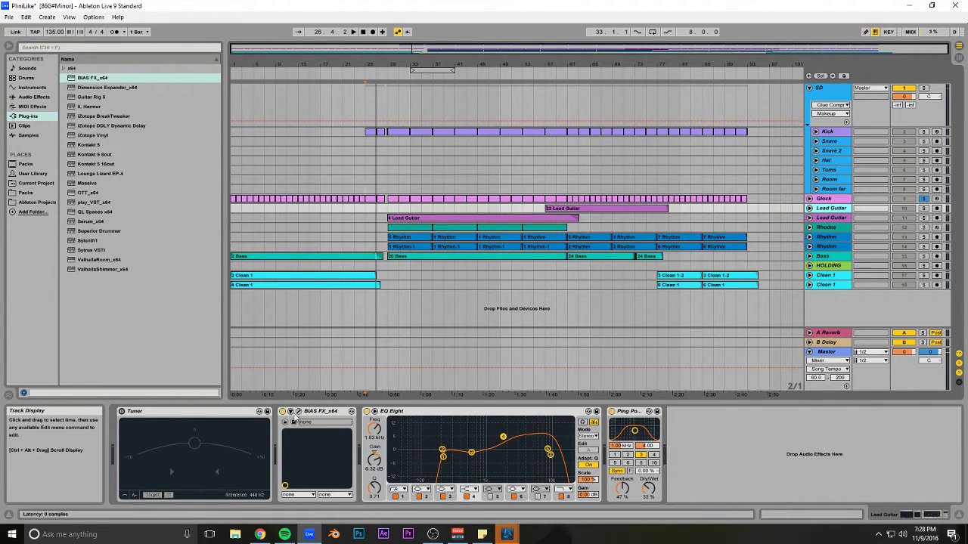
- Examine the upper Lead Gutiar track's BIAS FX plug-in, including its tonecloud presets and Reverb pedal, and close its window
click(298, 412)
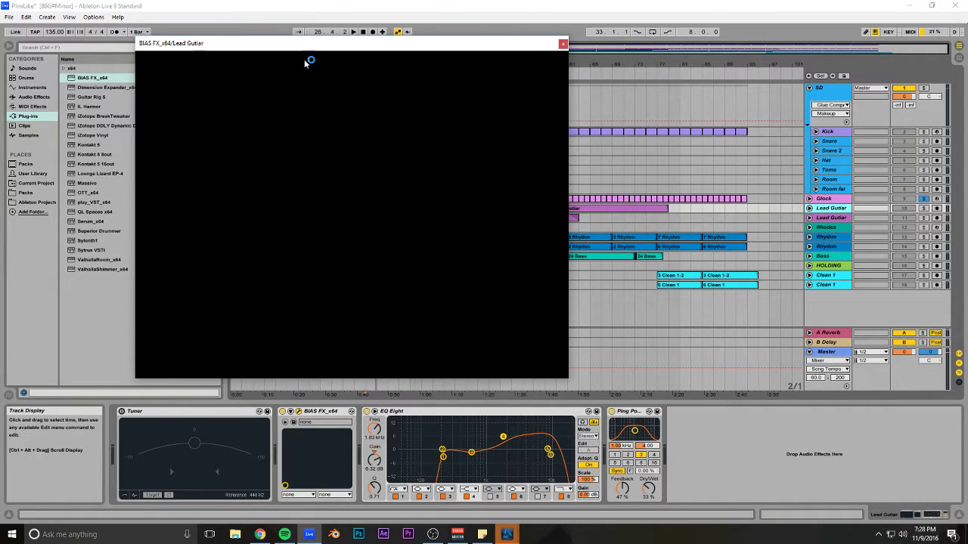
drag(320, 43, 260, 69)
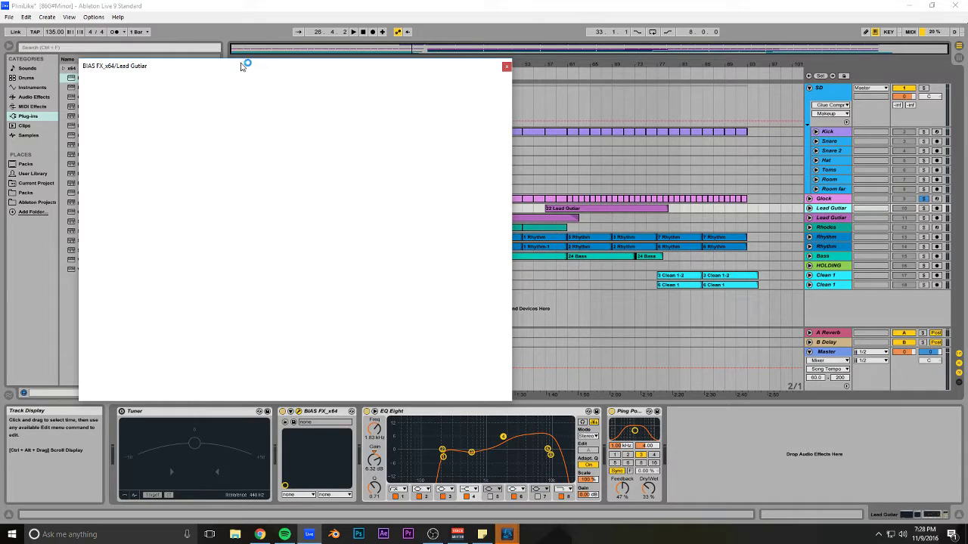
drag(276, 70, 259, 69)
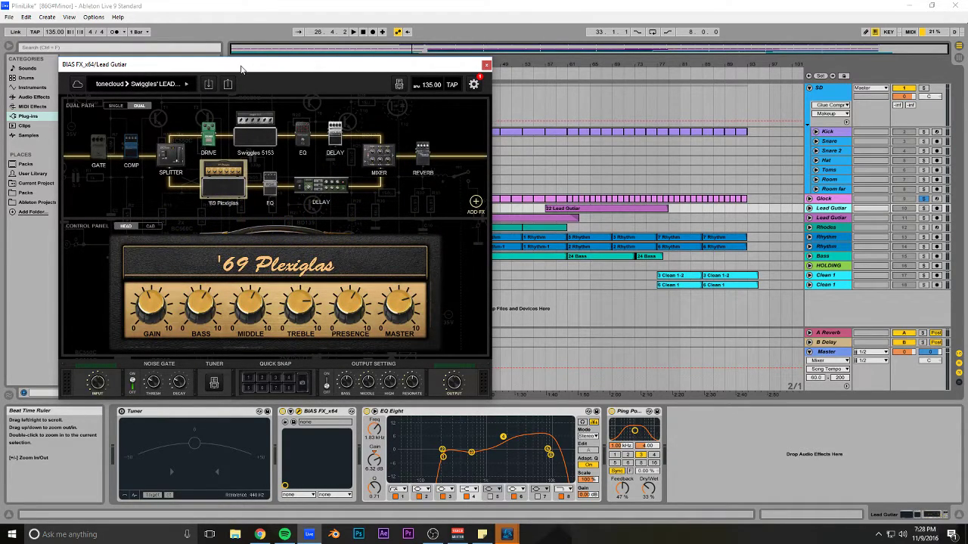
click(133, 85)
click(92, 203)
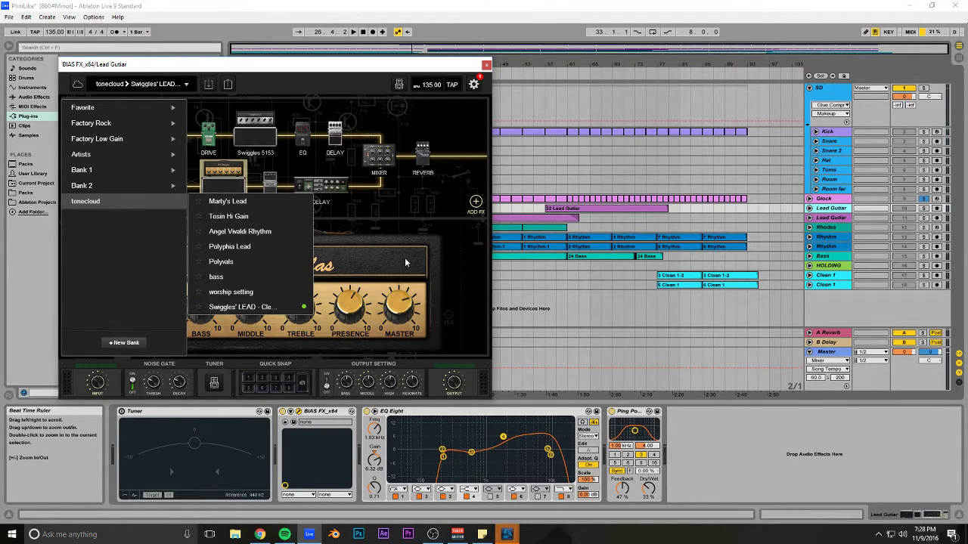
click(446, 125)
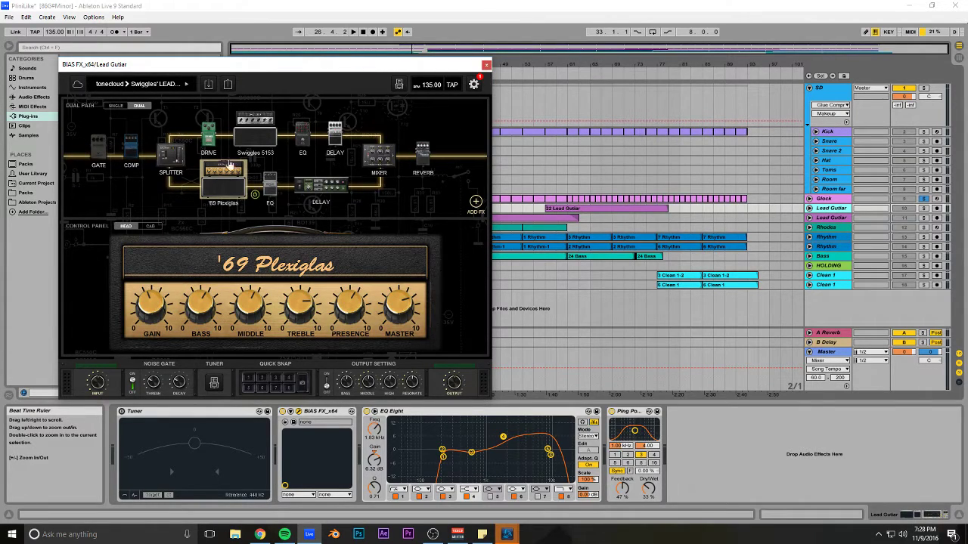
mouse_move(444, 168)
click(424, 162)
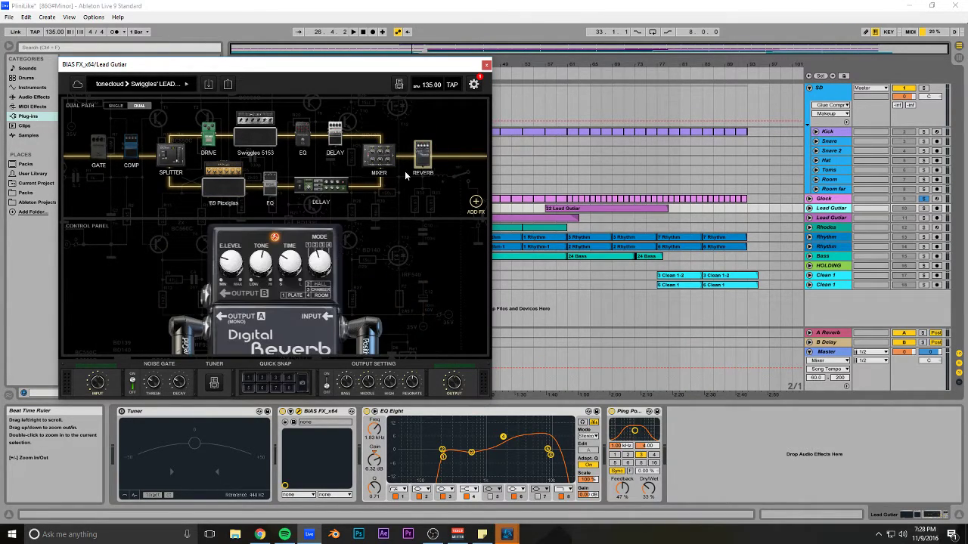
click(487, 65)
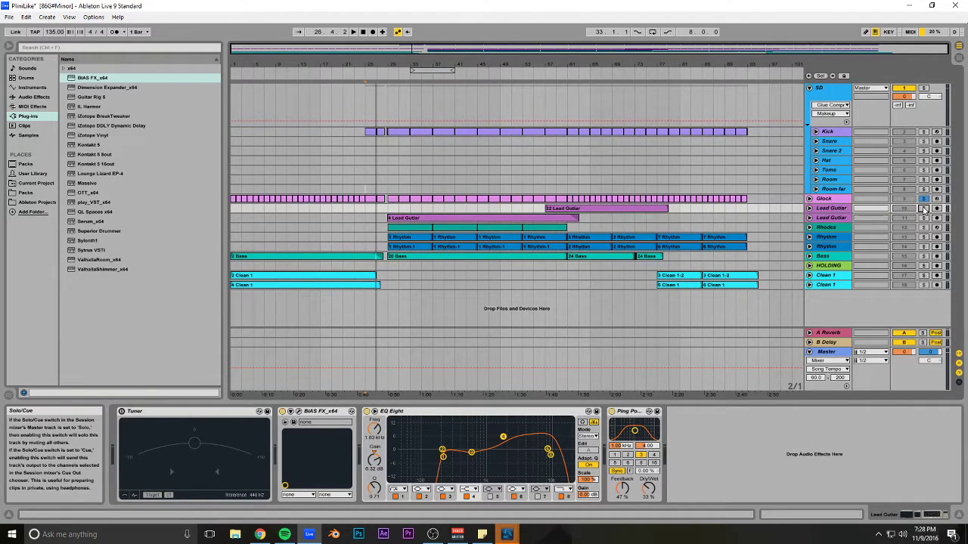
- Play the lower Lead Gutiar track in solo from bar 29 and stop playback
click(367, 211)
click(389, 212)
key(space)
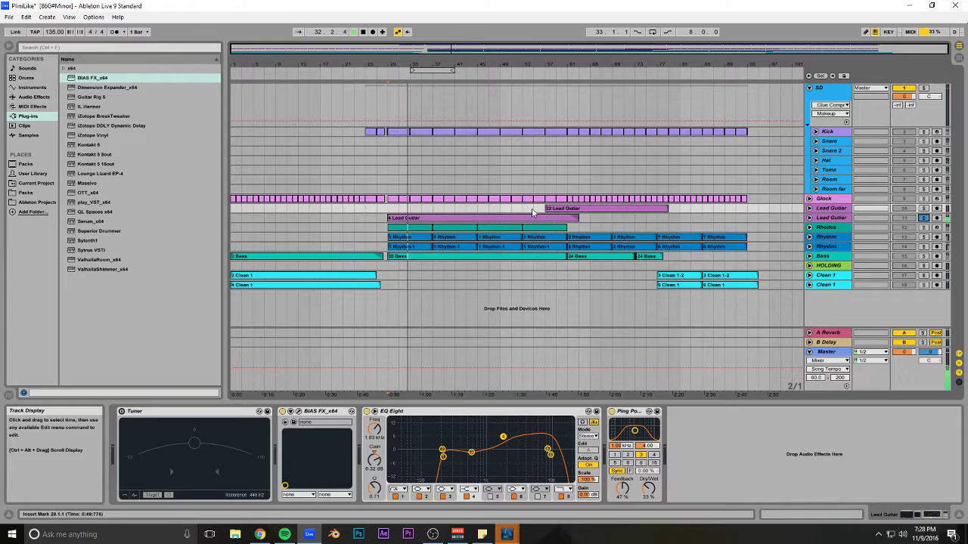
key(space)
- Audition the upper Lead Gutiar track in solo from bar 57 and from bar 63, unfolding it to show its waveform
click(611, 208)
key(space)
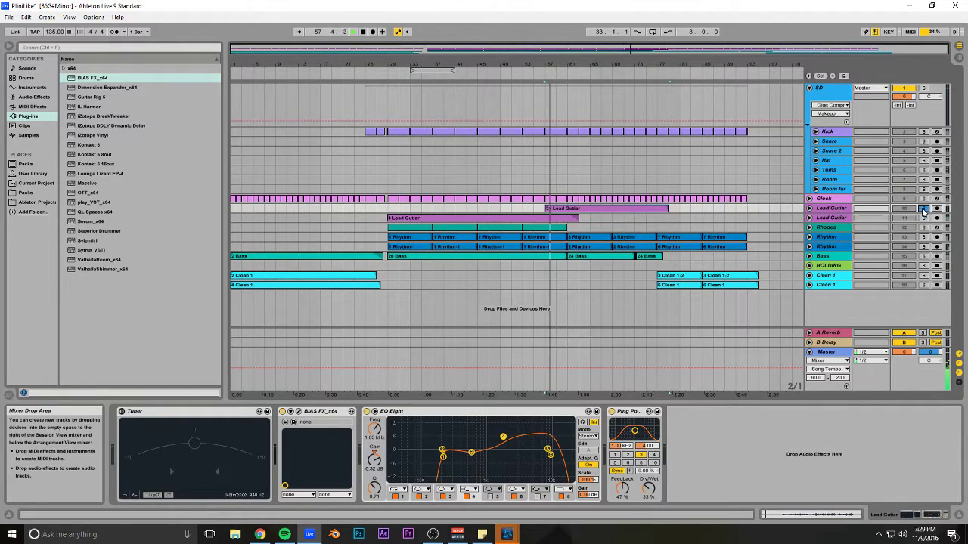
key(space)
click(809, 208)
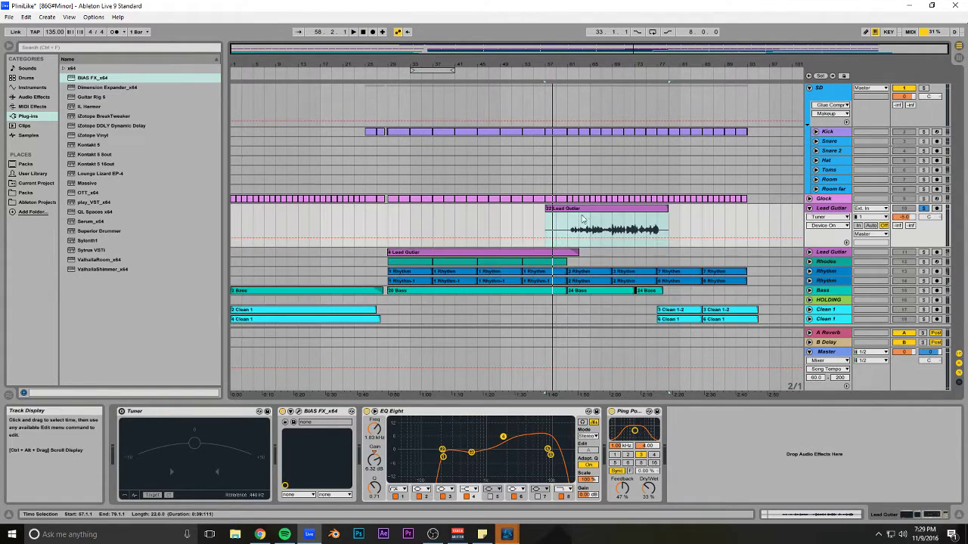
click(580, 223)
key(space)
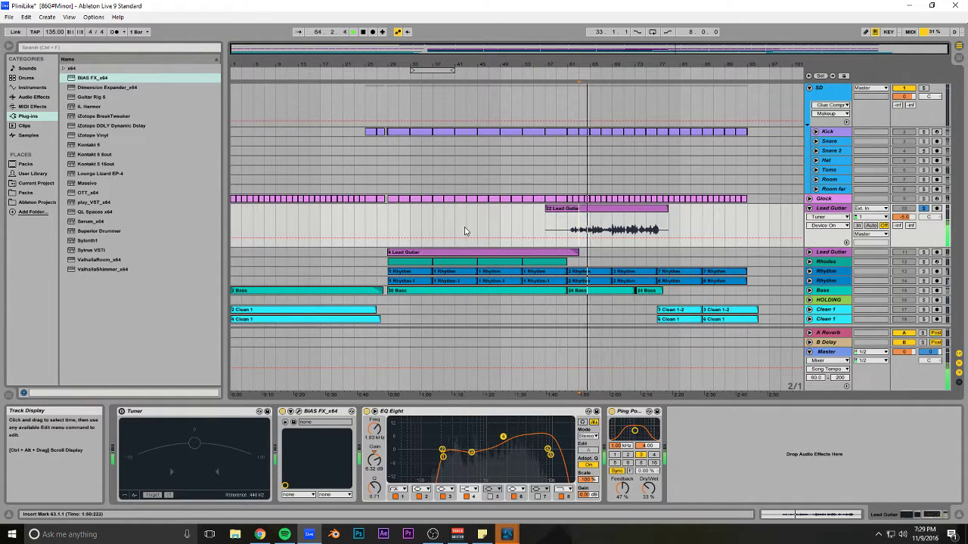
key(space)
click(923, 208)
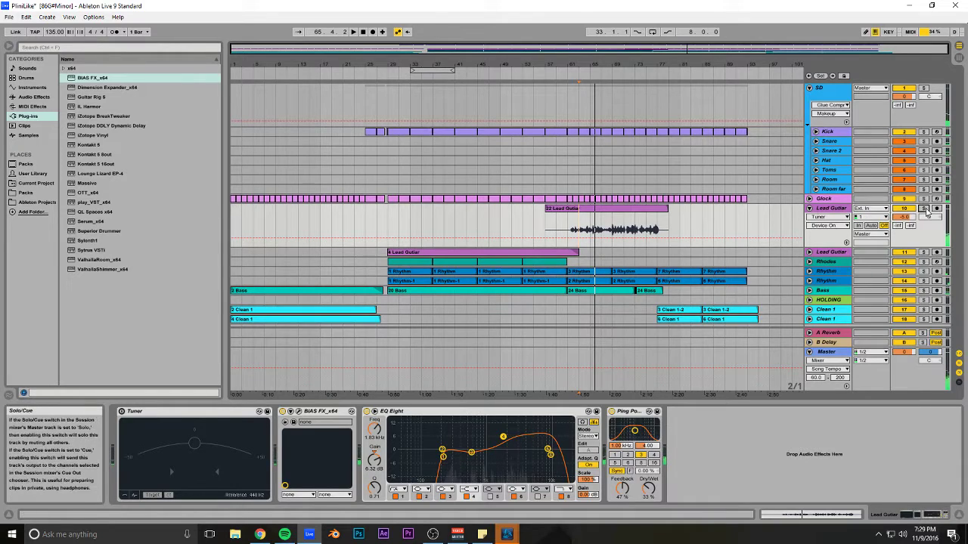
click(924, 210)
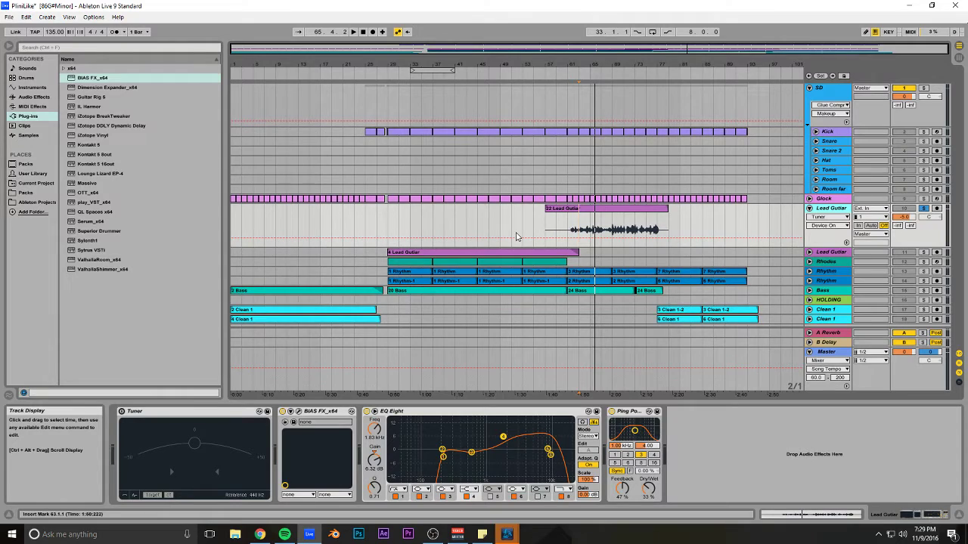
- Unfold the lower Lead Gutiar track, arm the upper one, and record briefly from bar 61
click(809, 252)
click(571, 227)
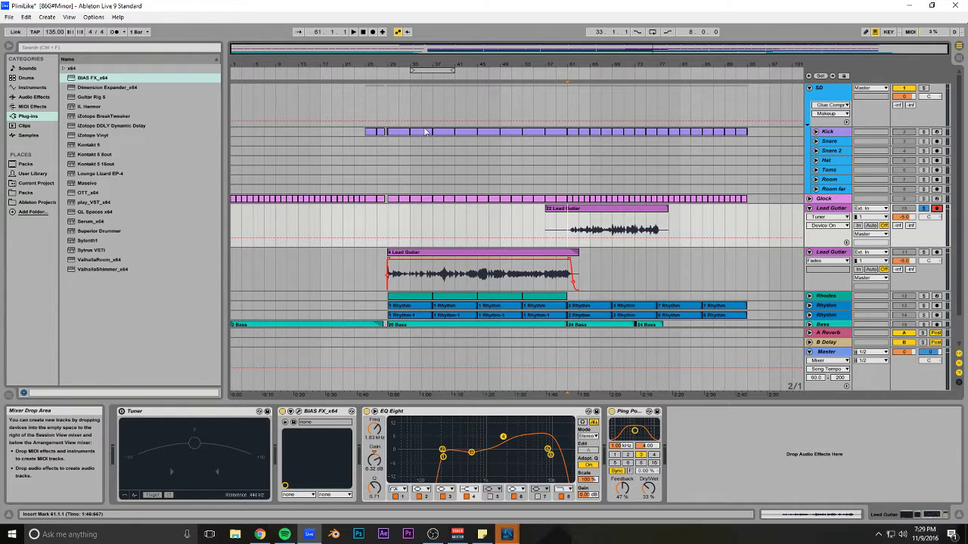
click(374, 34)
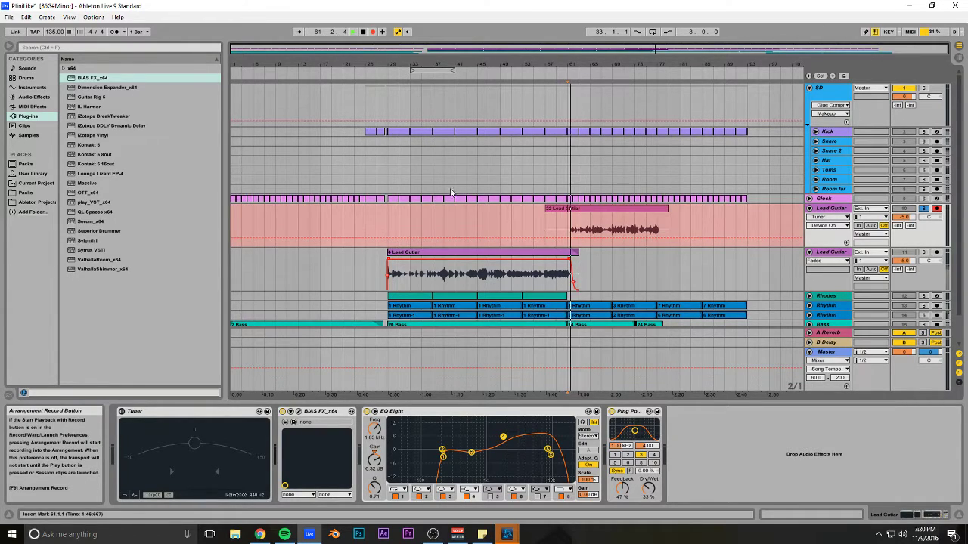
key(space)
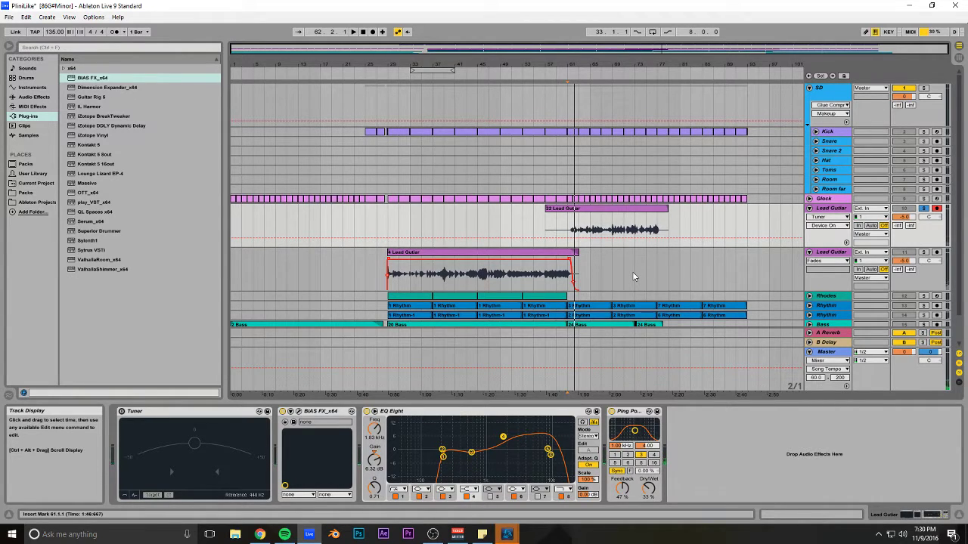
- Fold both Lead Gutiar tracks
scroll(622, 242, down, 2)
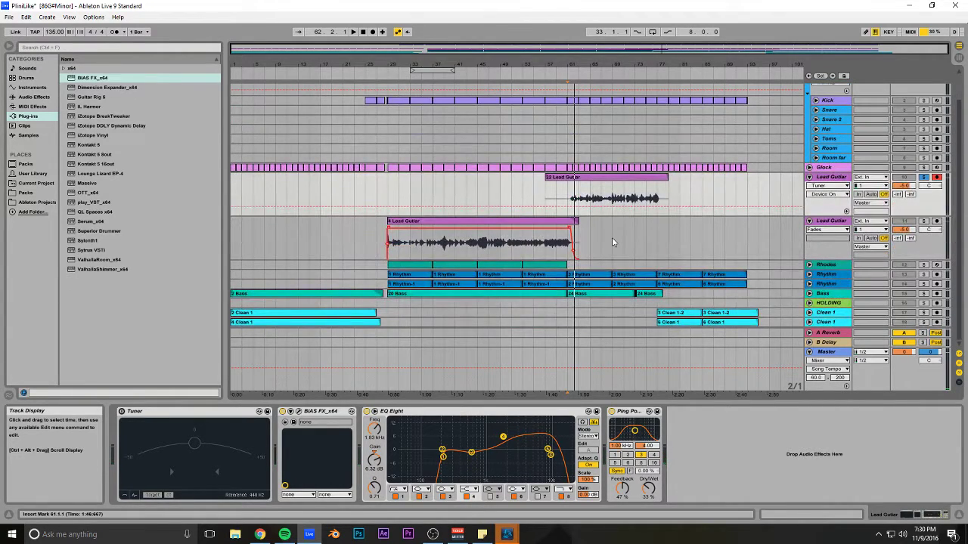
click(809, 221)
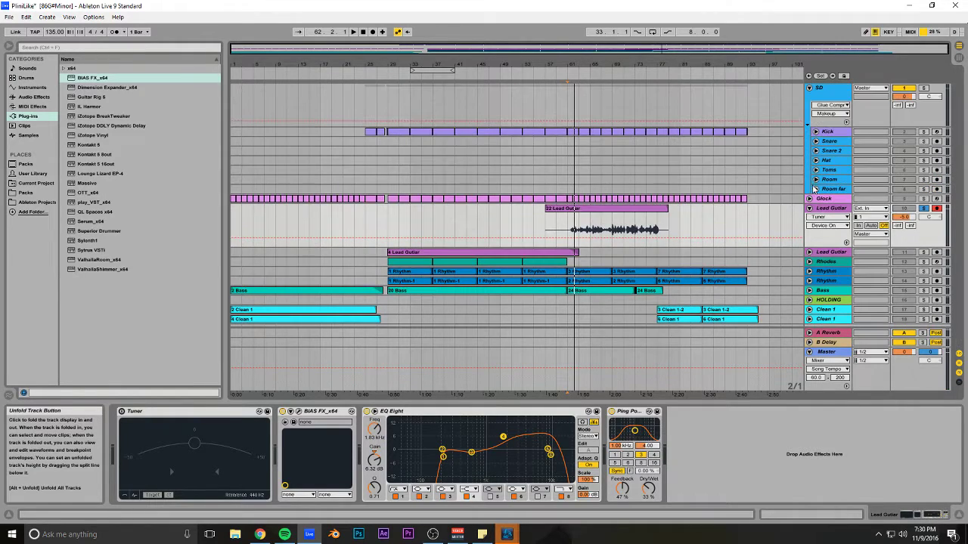
click(809, 209)
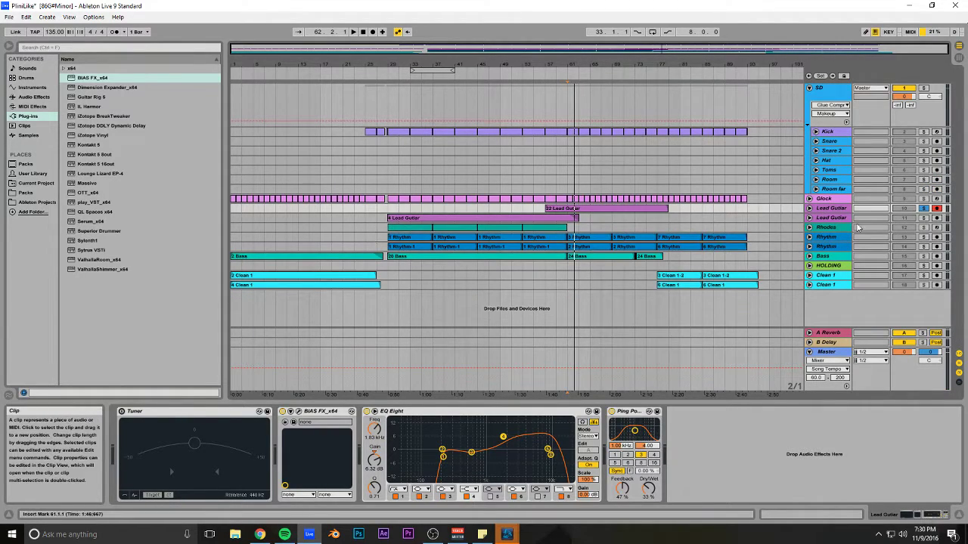
- Unfold the Rhodes track and play it in solo from bar 29
click(810, 227)
click(818, 228)
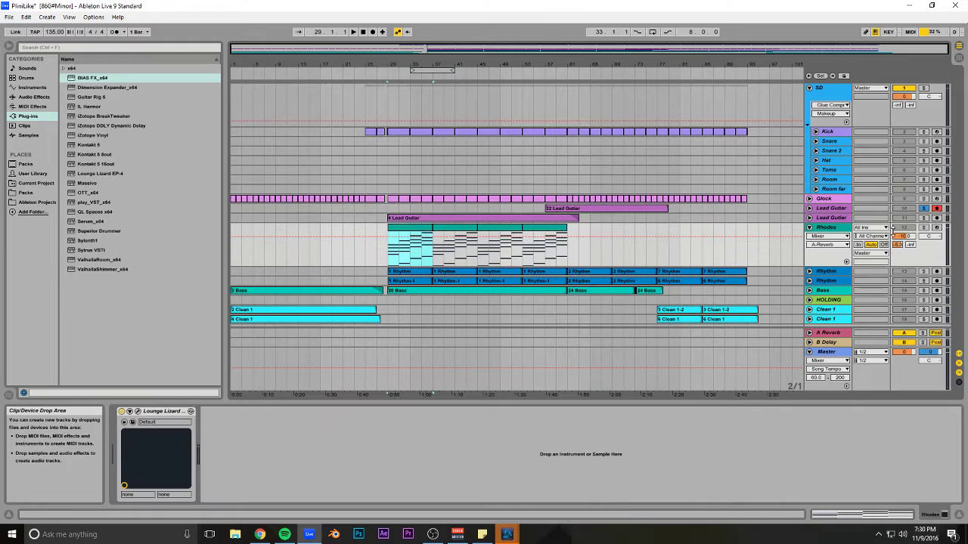
click(391, 256)
click(387, 254)
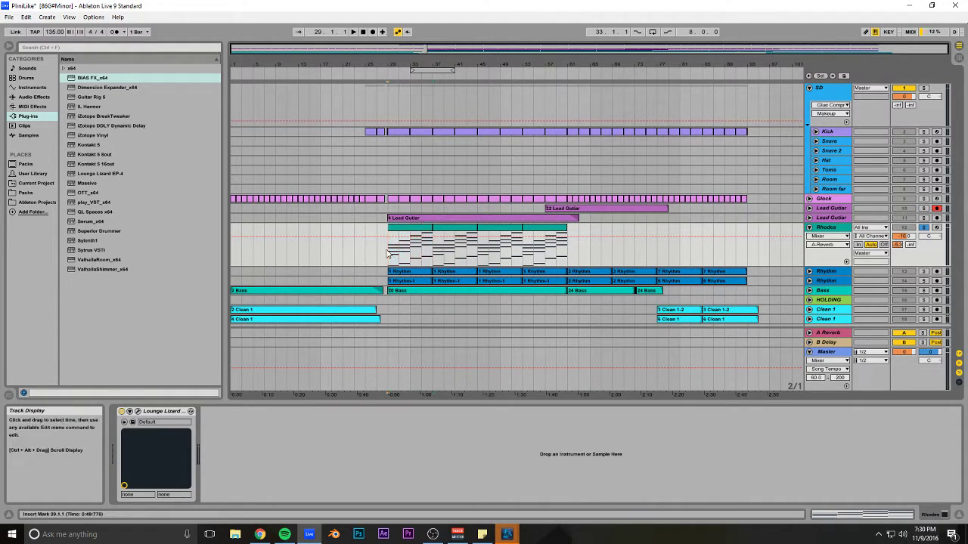
key(space)
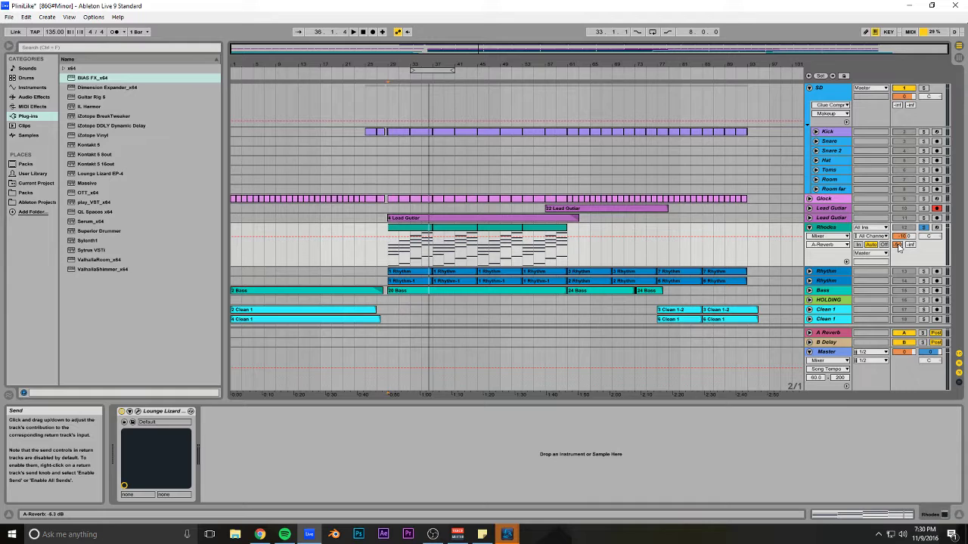
- Examine the Rhodes track's Lounge Lizard plug-in, close its window, and fold the track
click(140, 415)
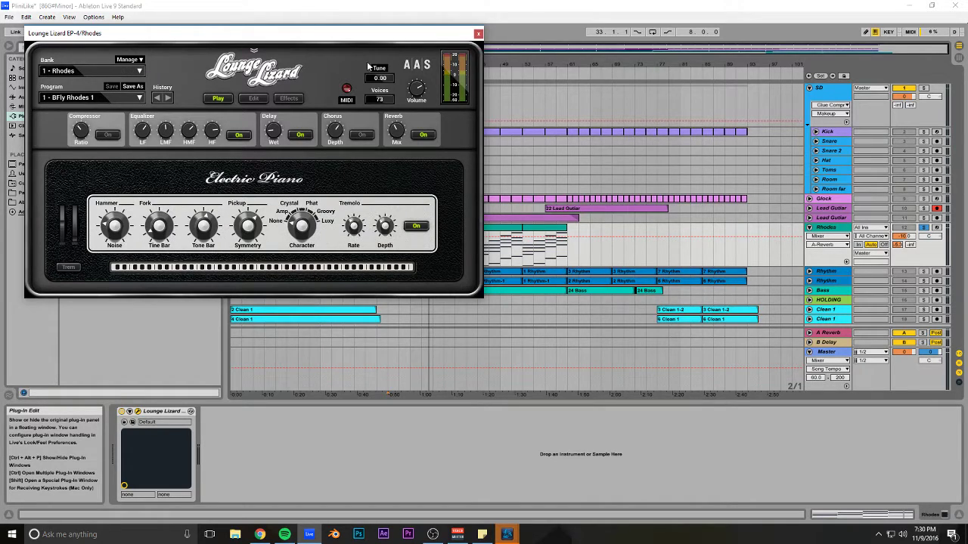
click(477, 35)
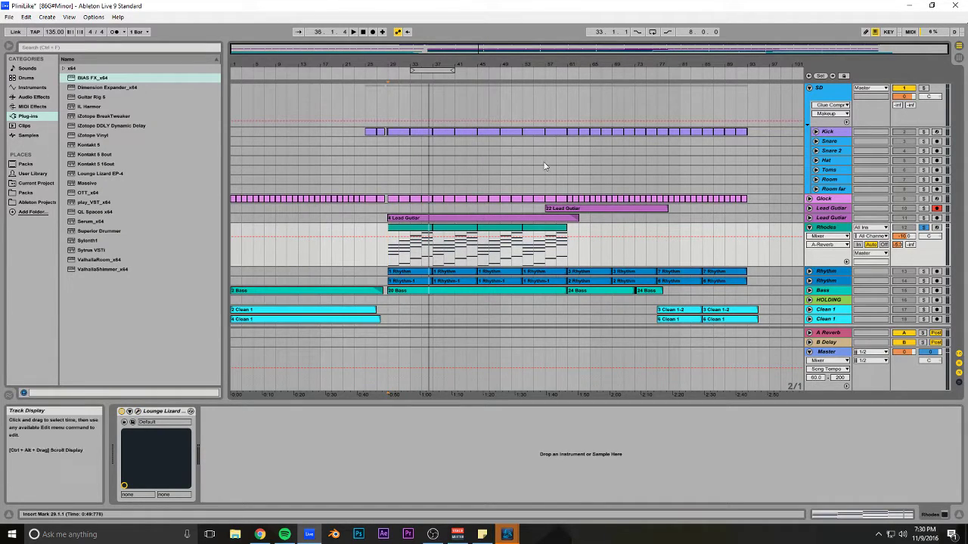
click(809, 227)
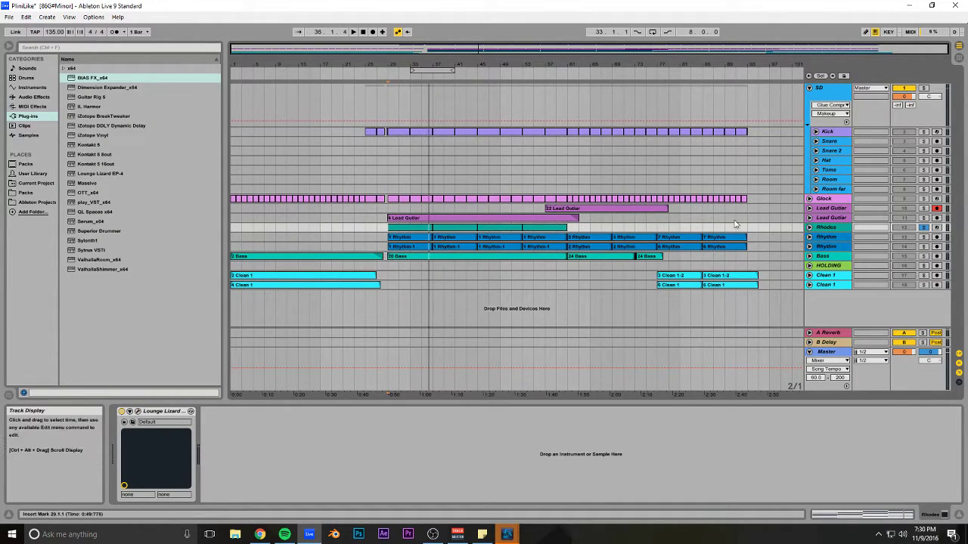
- Solo both Rhythm tracks together and play them from bar 29 and from bar 61
click(828, 238)
click(836, 227)
click(924, 238)
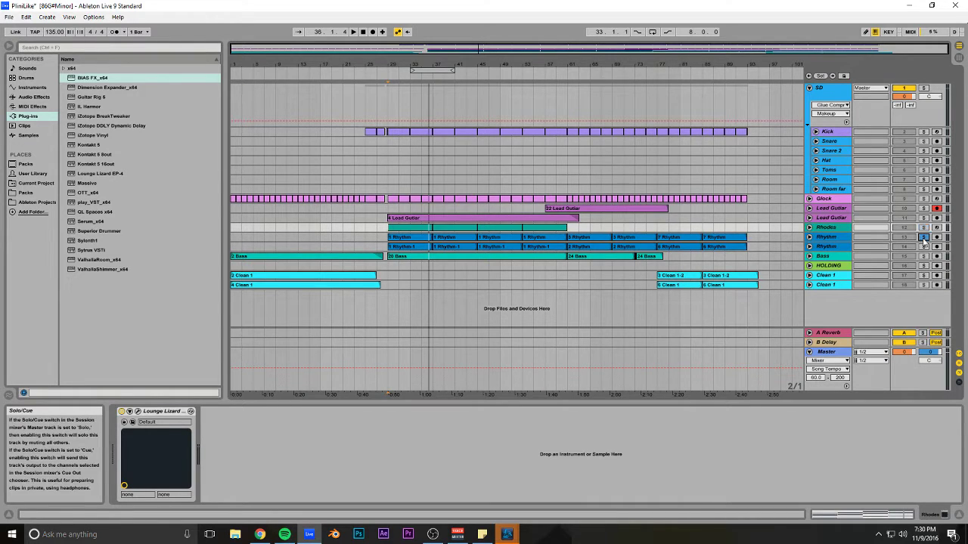
key(super)
click(922, 248)
click(389, 280)
key(space)
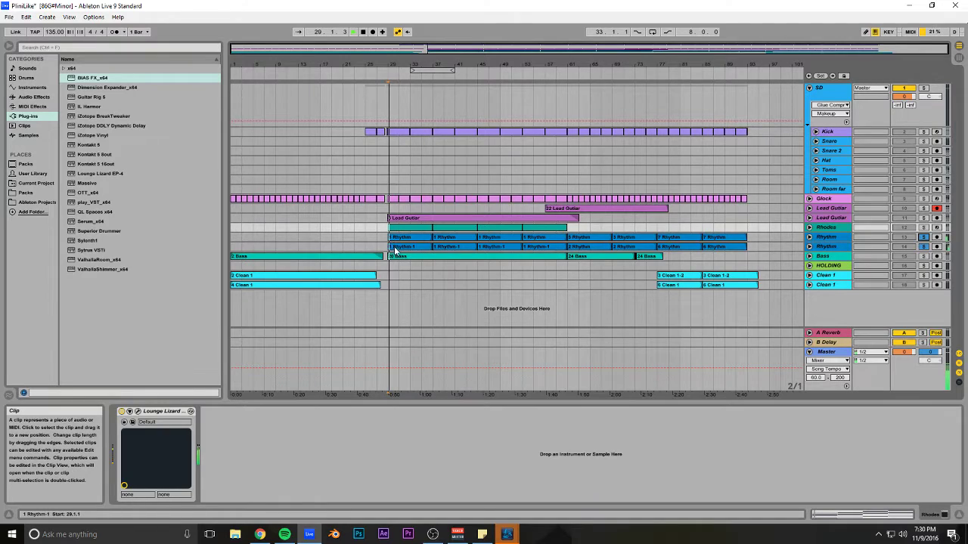
click(569, 230)
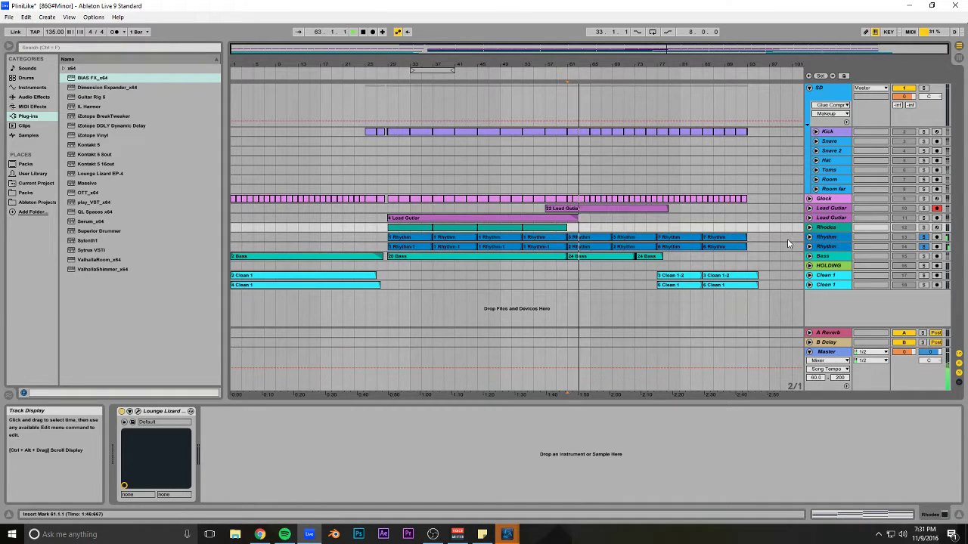
- Unfold both Rhythm tracks and examine the upper one's BIAS FX plug-in window, moving it clear of the track headers
click(826, 238)
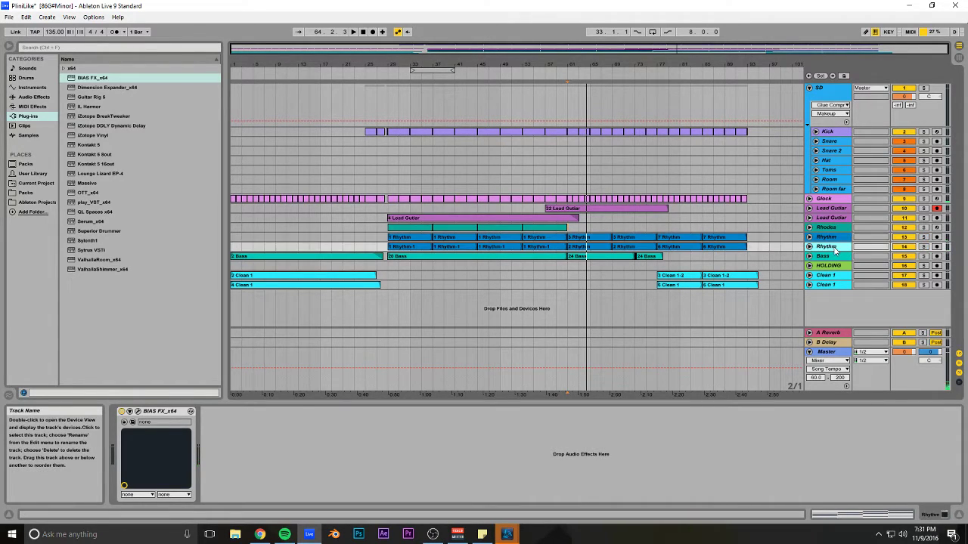
click(809, 237)
click(809, 280)
click(138, 411)
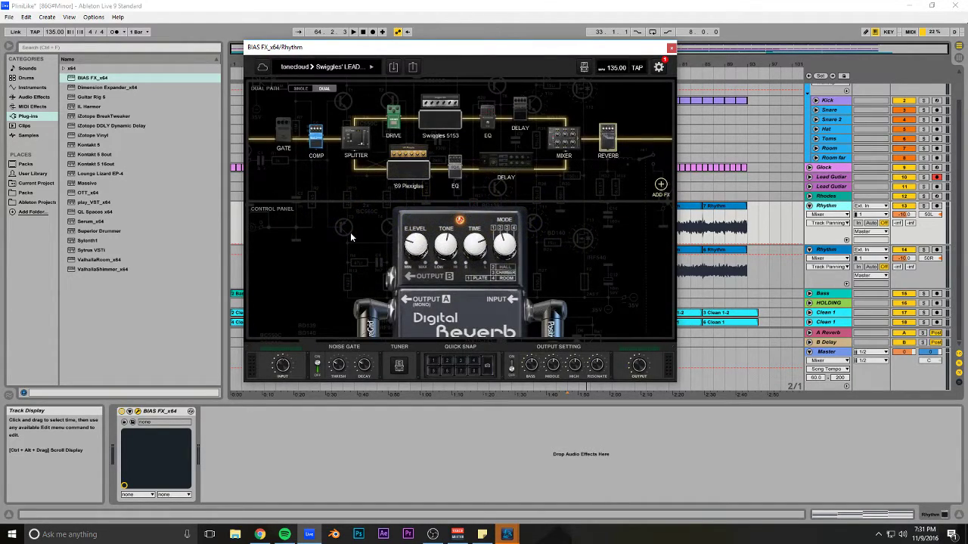
drag(414, 48, 322, 111)
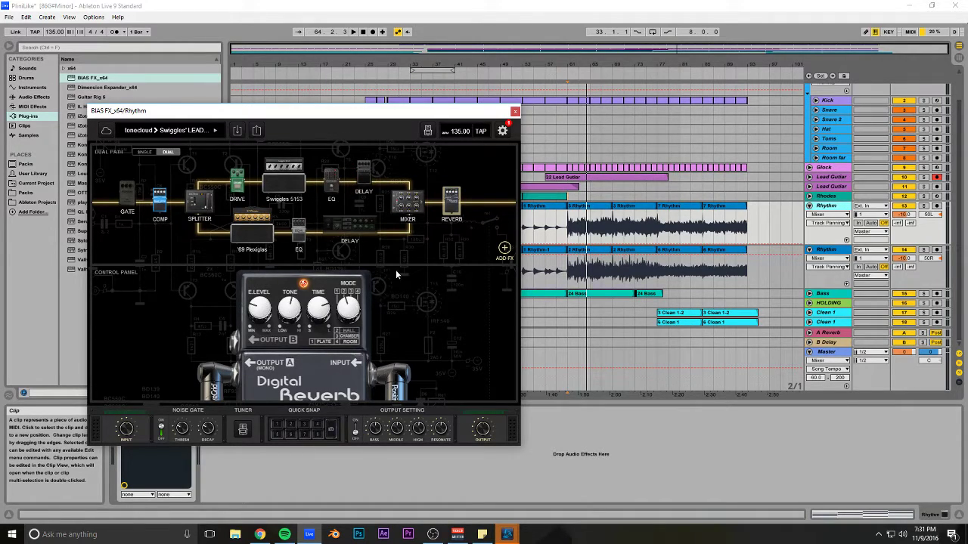
- View the presets in BIAS FX's tonecloud bank and search the online ToneCloud library for swiggles
click(178, 131)
mouse_move(151, 248)
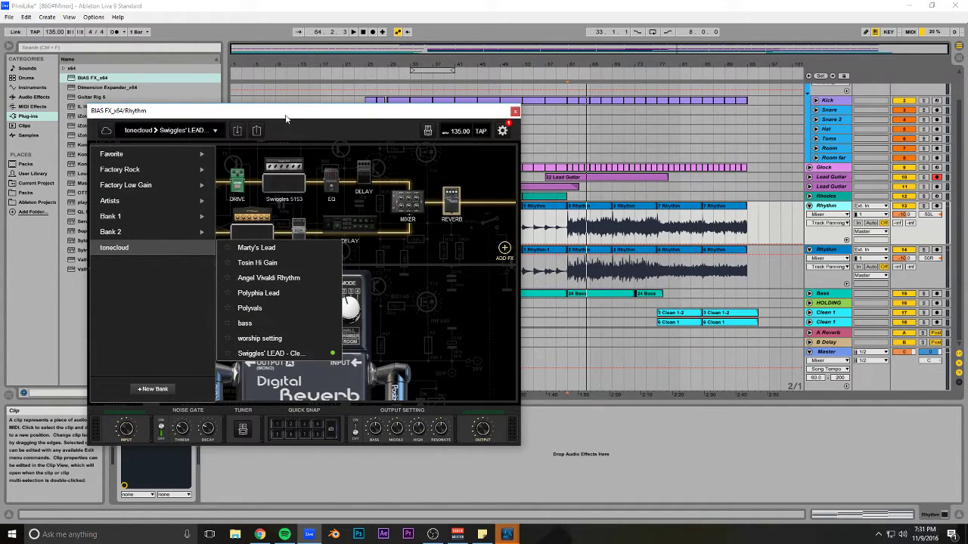
click(105, 131)
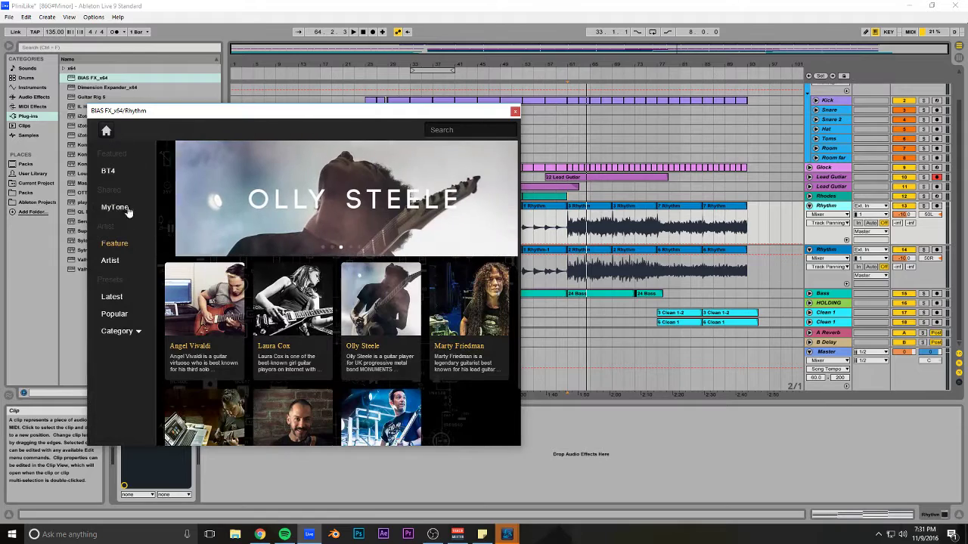
scroll(391, 169, down, 1)
scroll(435, 144, up, 1)
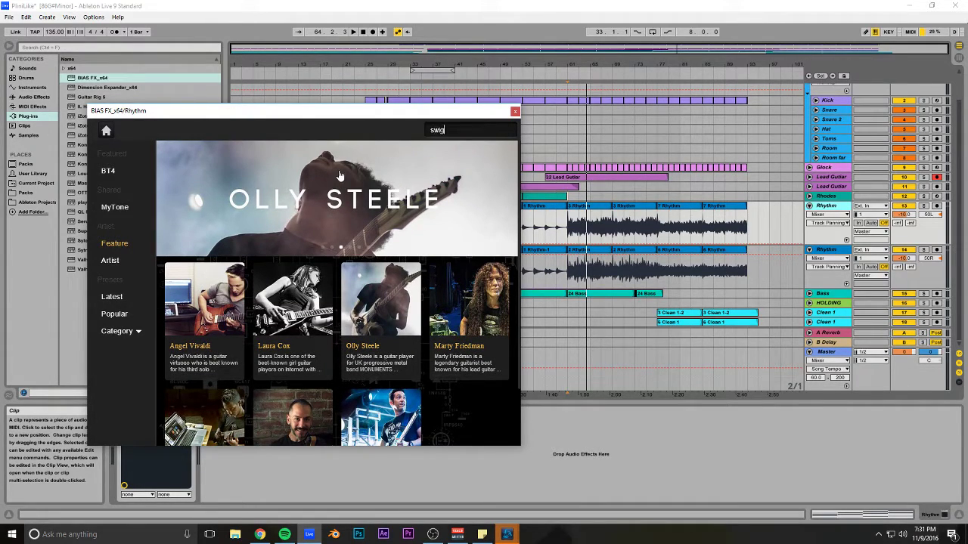
key(Return)
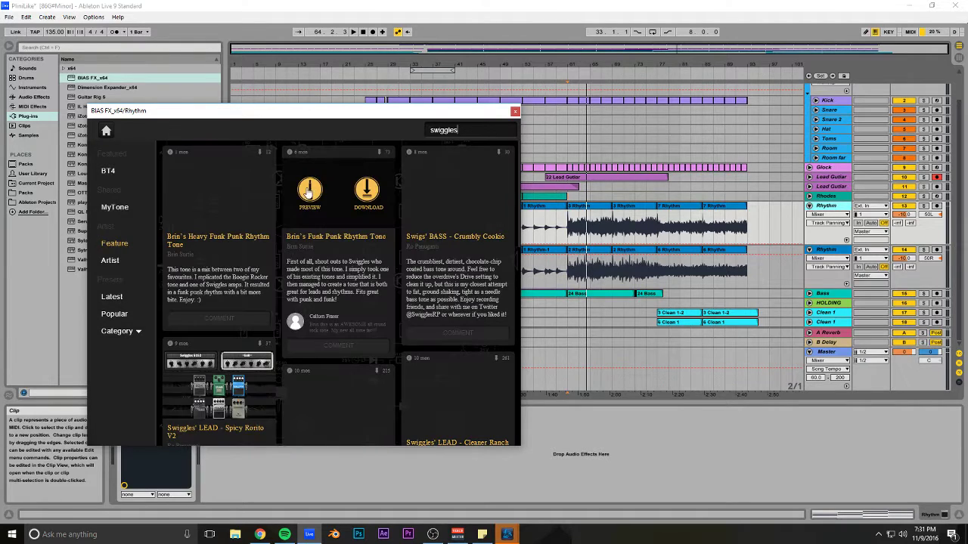
- Examine the Swiggles' LEAD - Cleaner Ranch preset, return to the Rhythm track's signal chain, and close the plug-in window
scroll(295, 251, down, 1)
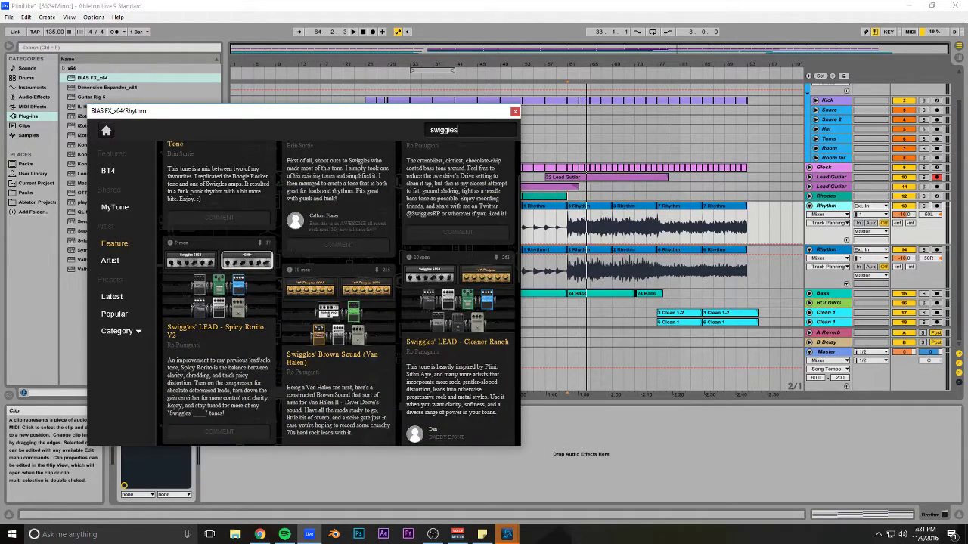
scroll(291, 249, down, 1)
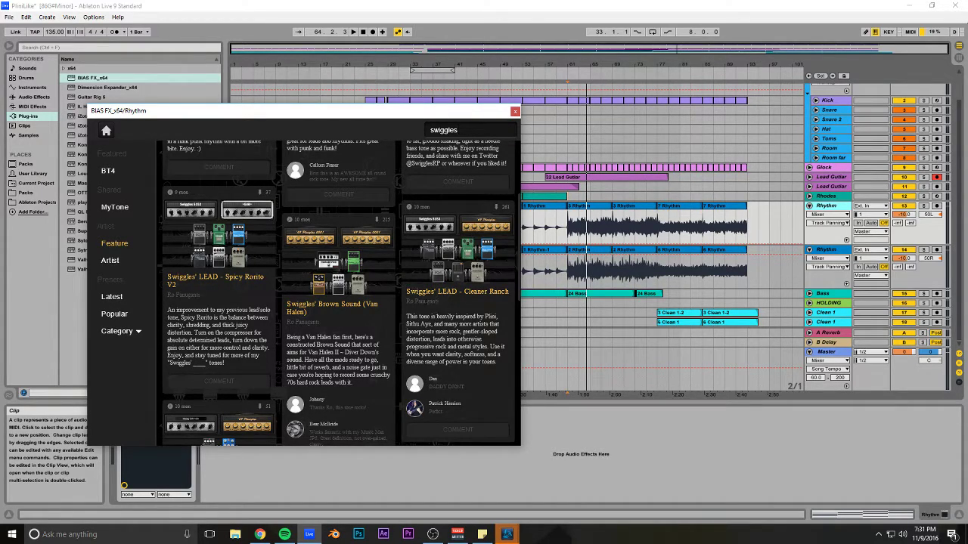
scroll(436, 310, up, 2)
click(106, 130)
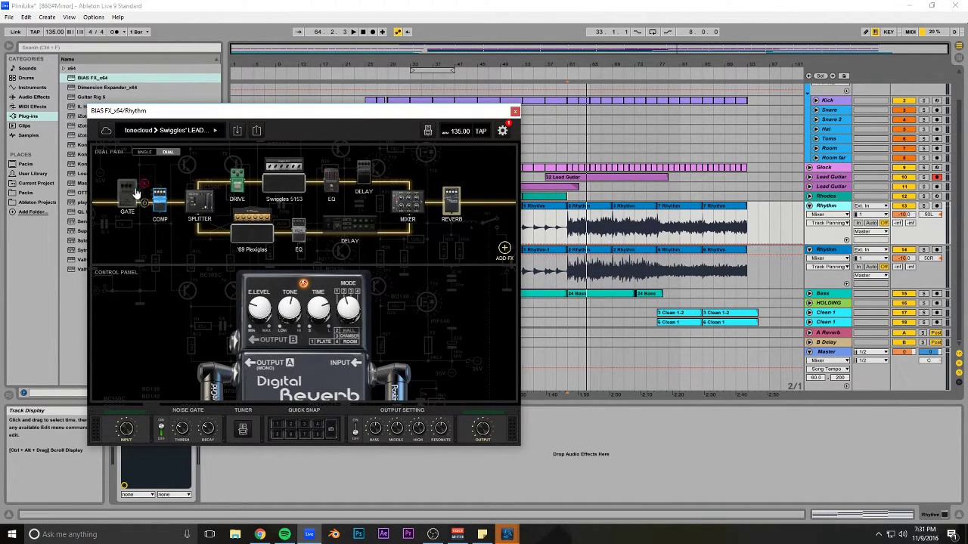
mouse_move(371, 176)
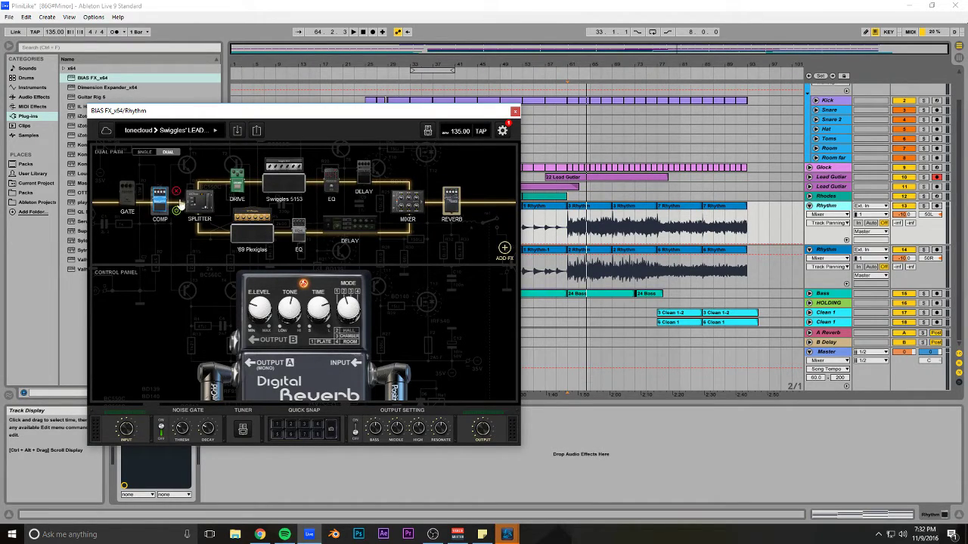
click(515, 113)
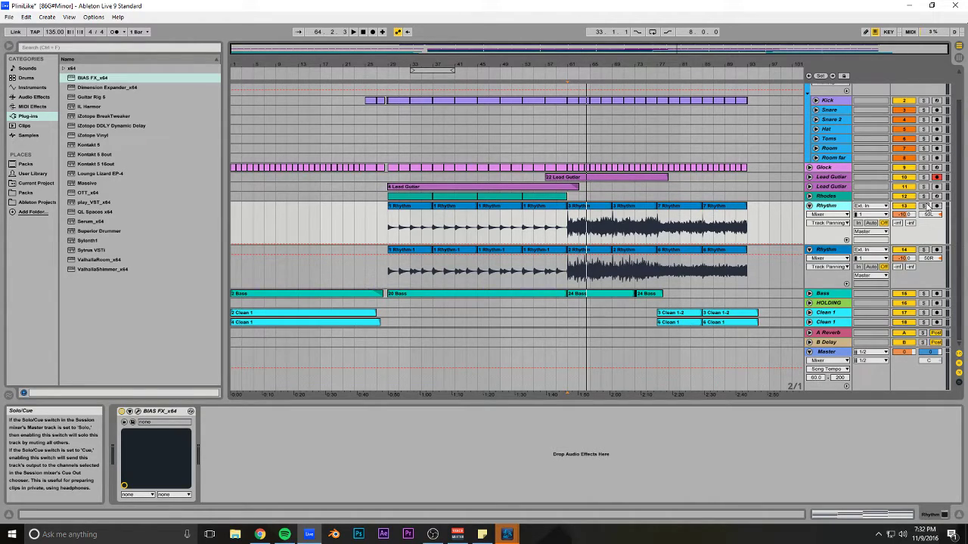
- Play the full mix from bar 61, and play the Bass track in solo from bar 29
key(space)
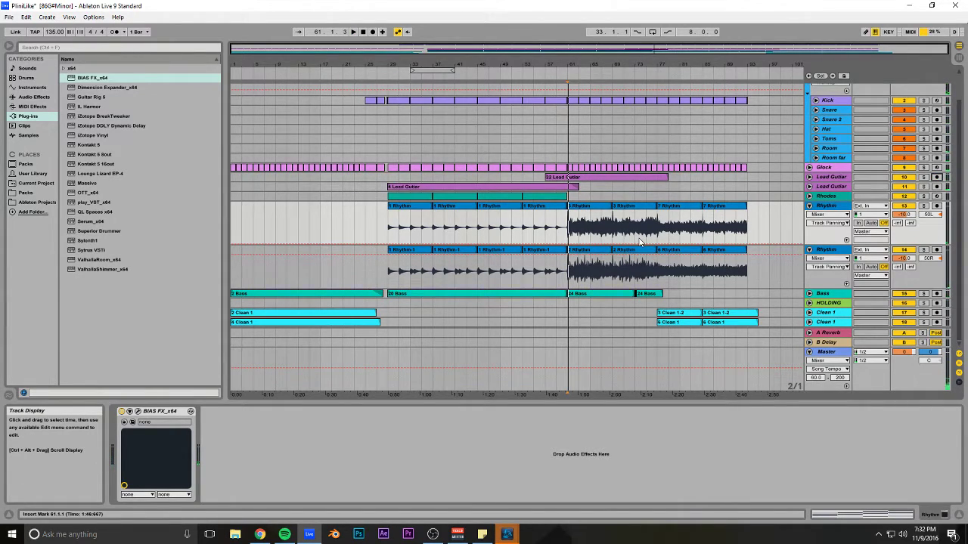
click(526, 288)
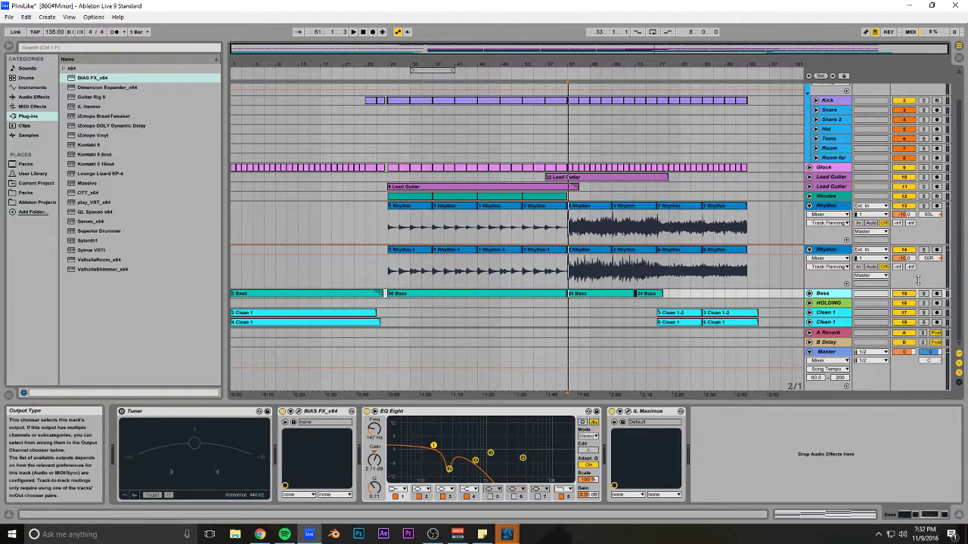
click(389, 284)
key(space)
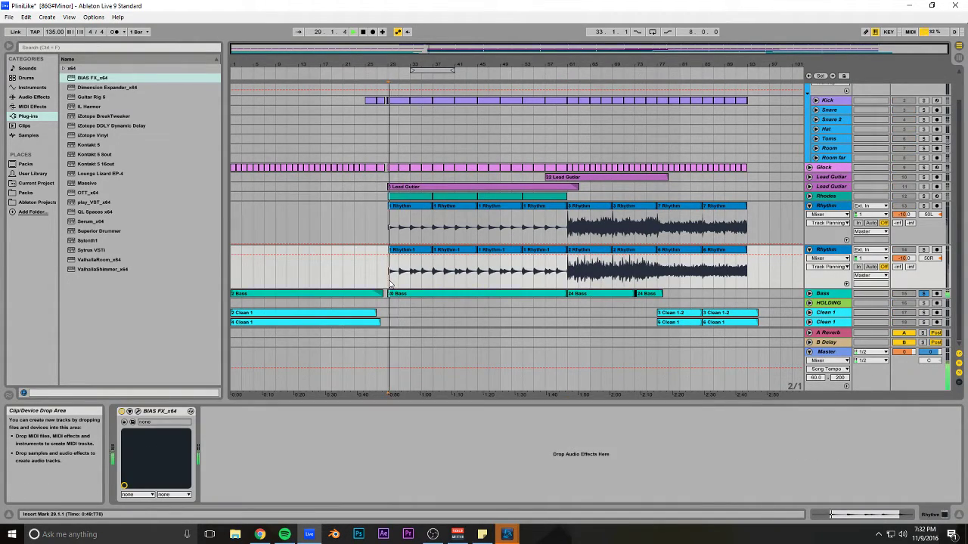
click(823, 293)
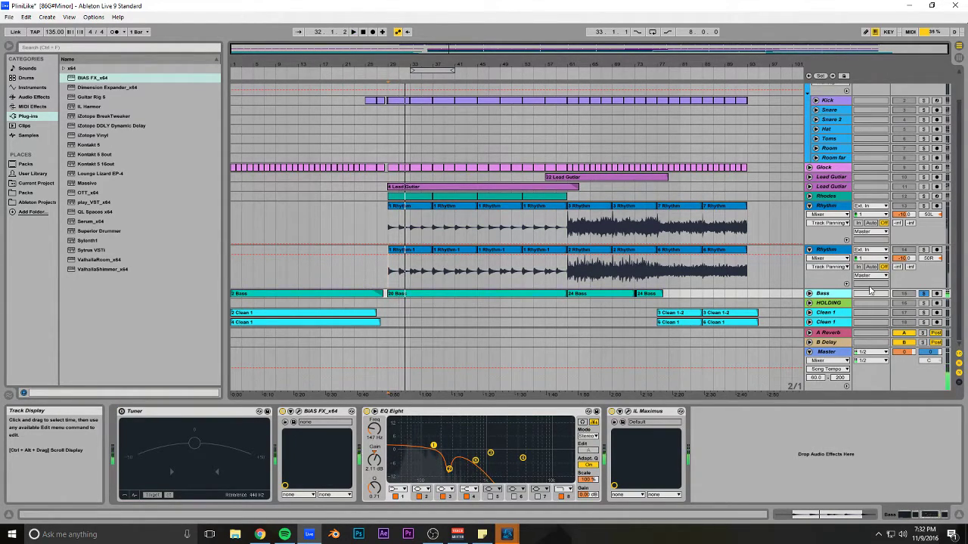
- Examine the Bass track's BIAS FX chain, viewing the Bass 360 head, its cabinet and the compressor, and close the window
click(294, 422)
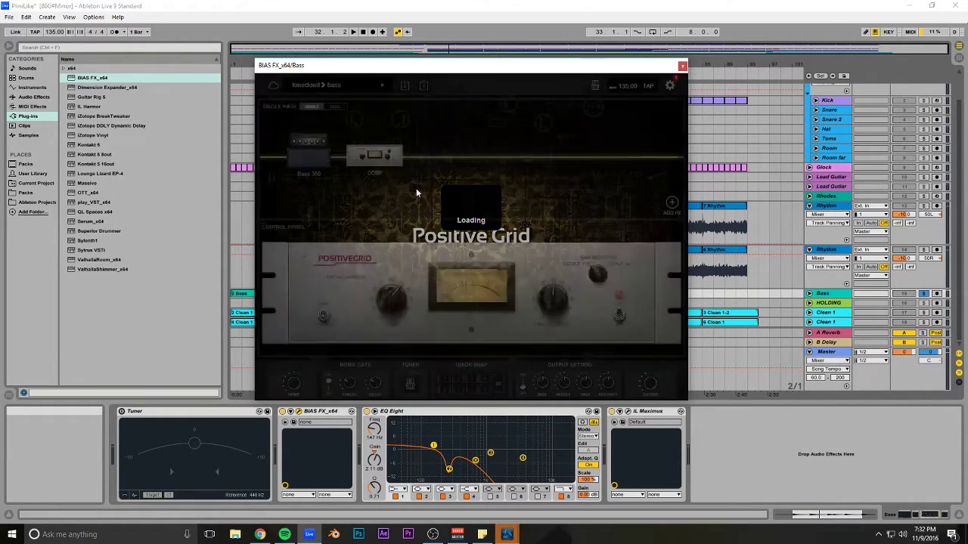
click(306, 160)
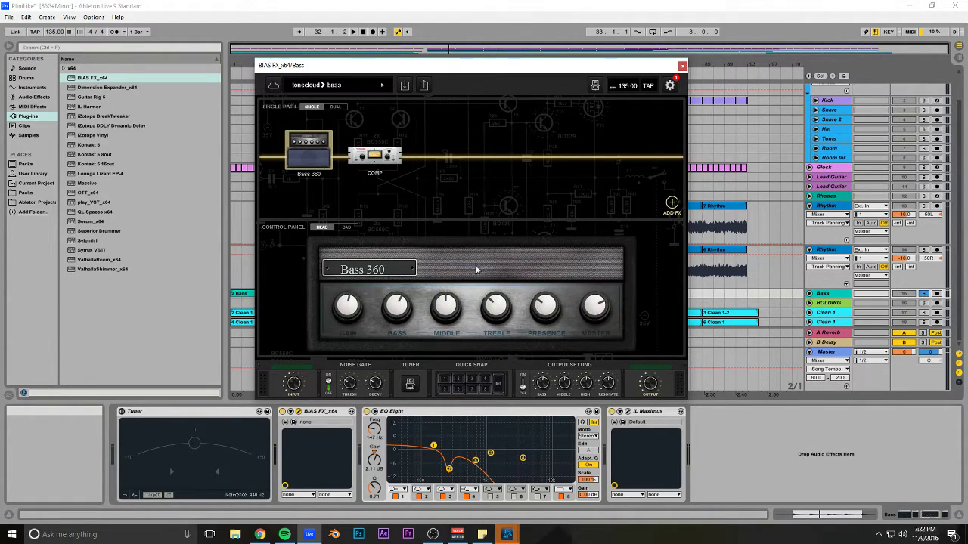
key(alt+Tab)
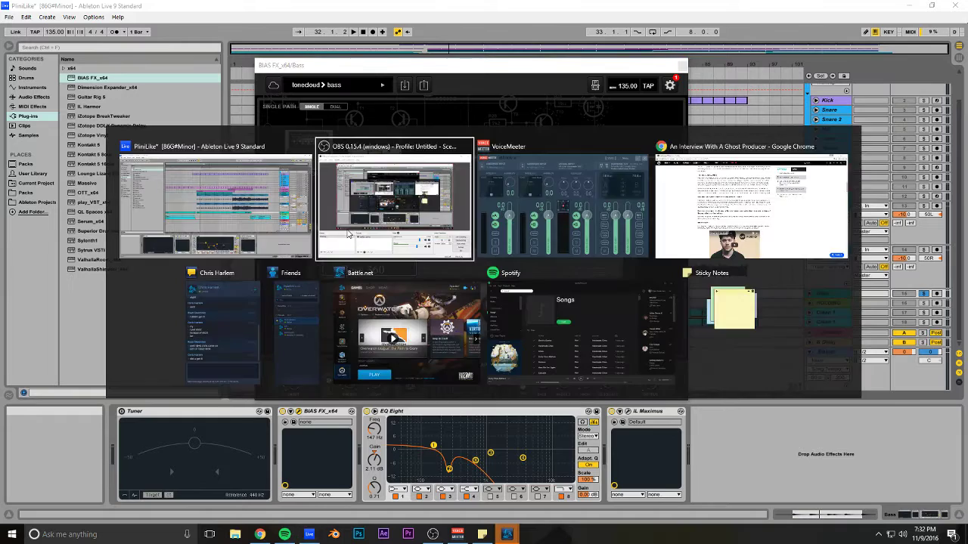
key(alt+Tab)
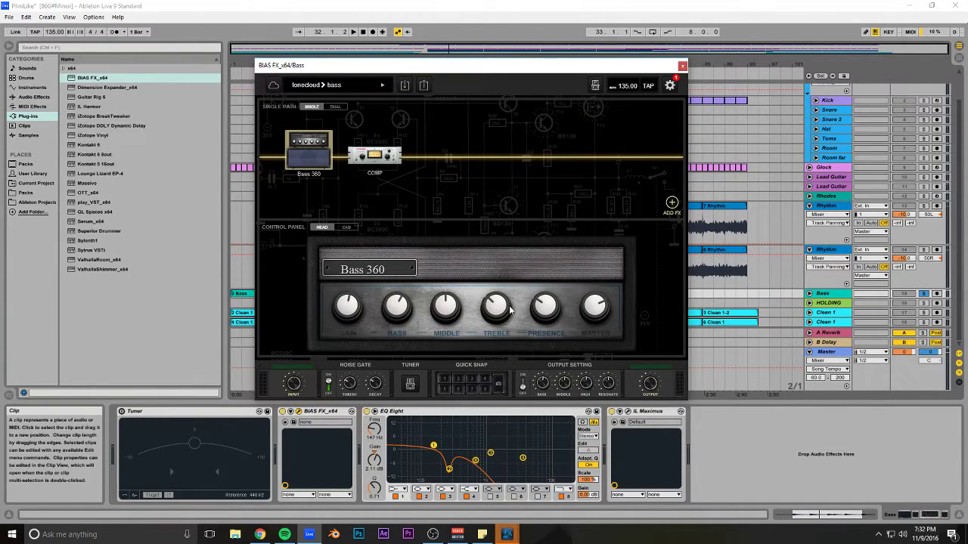
click(347, 228)
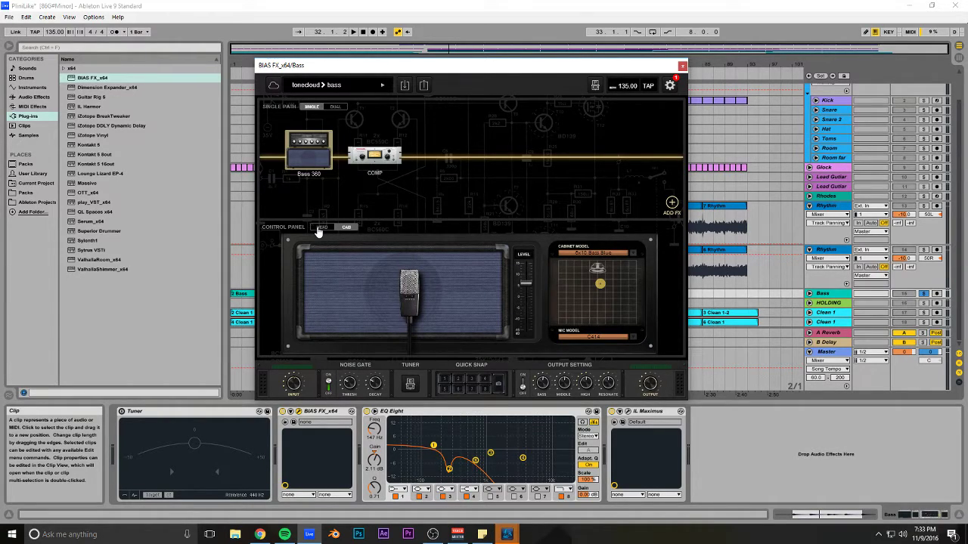
click(320, 228)
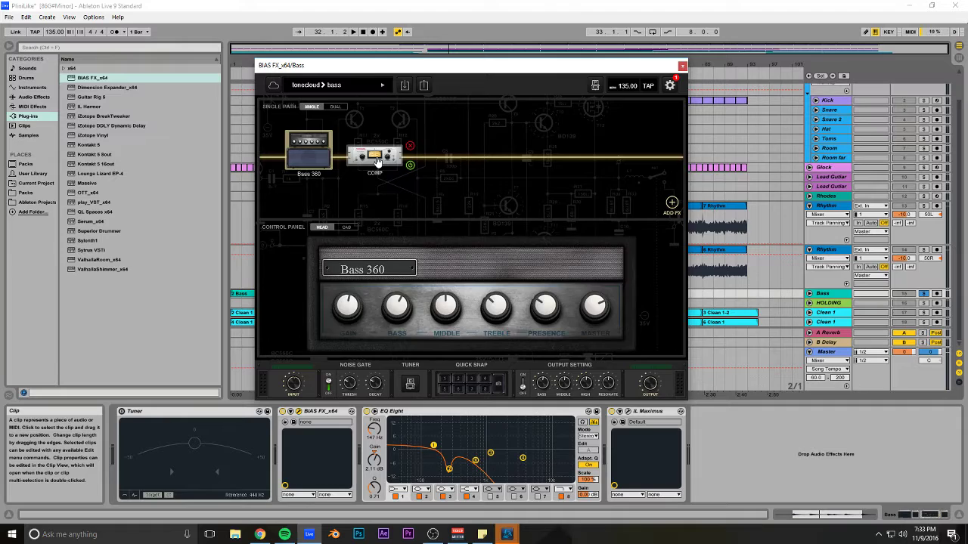
click(378, 159)
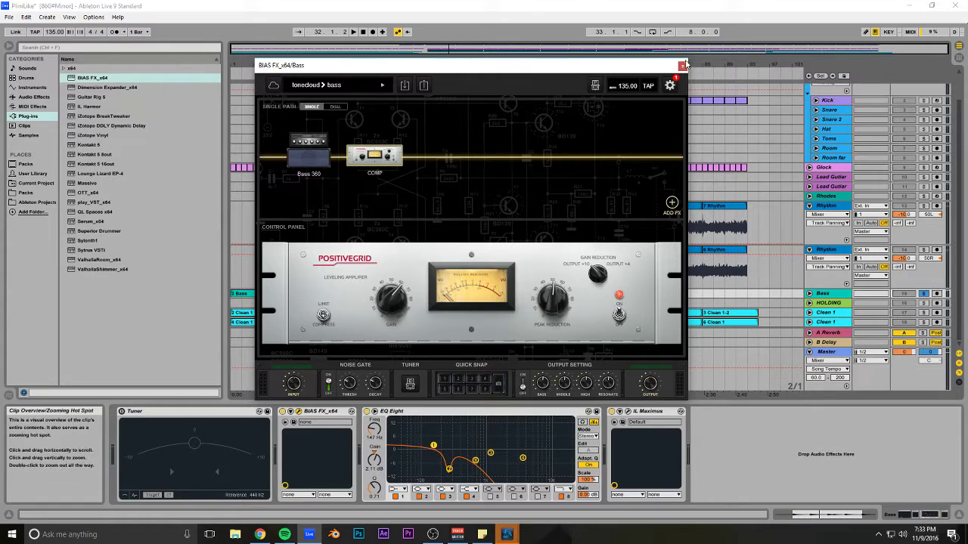
click(681, 66)
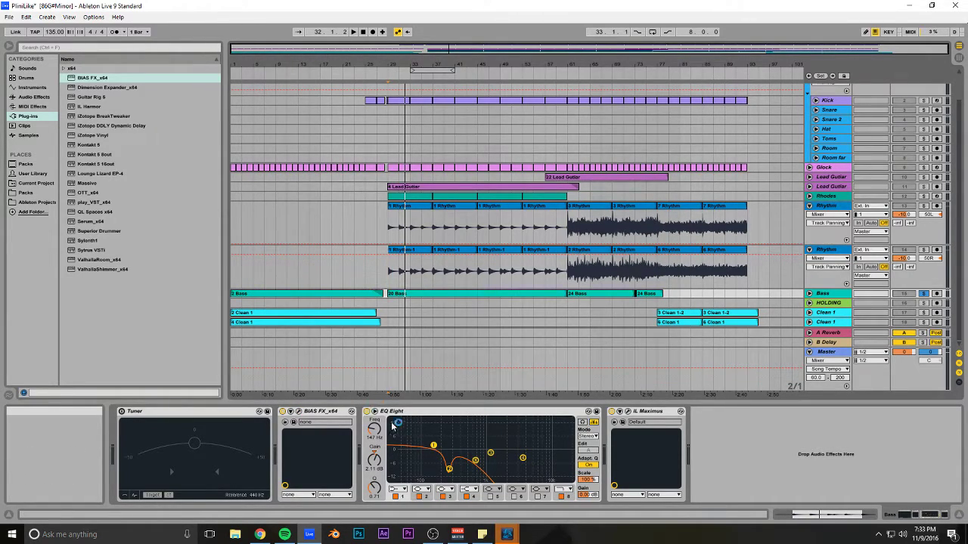
- Compare the soloed bass with its EQ Eight bypassed and re-enabled while playing from bar 29
click(446, 416)
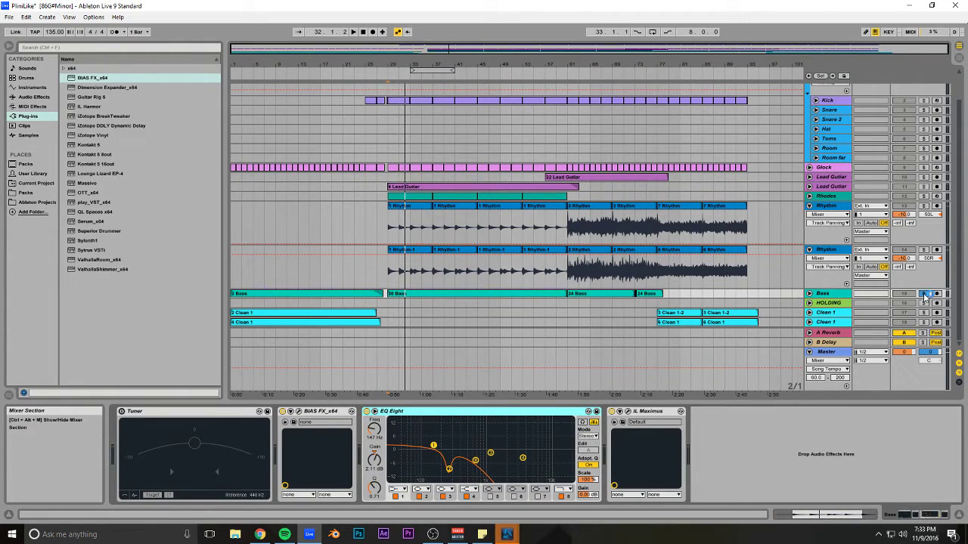
click(367, 412)
key(space)
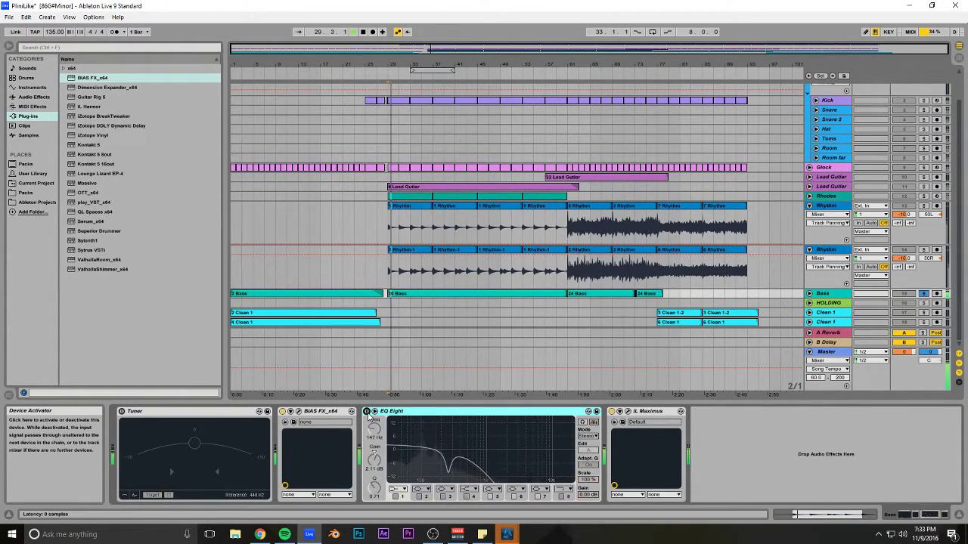
click(368, 412)
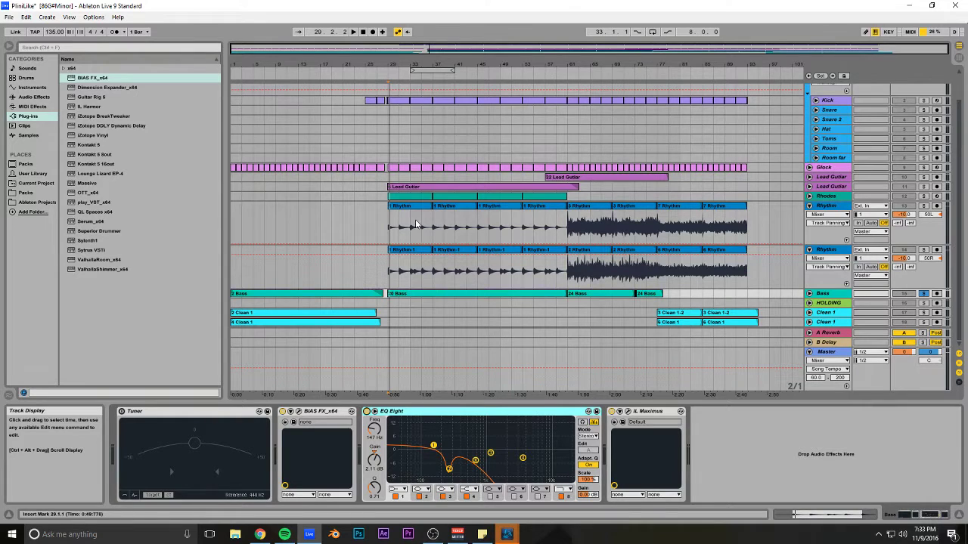
- Examine the bands of the Bass track's IL Maximus, audition the high and mid bands in solo, and show the Master band
click(615, 421)
click(49, 163)
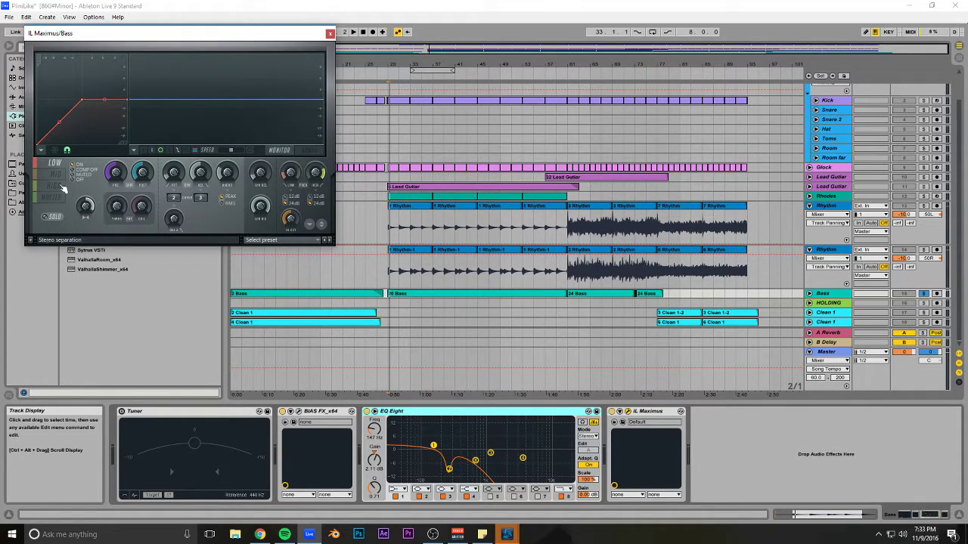
click(57, 179)
click(56, 187)
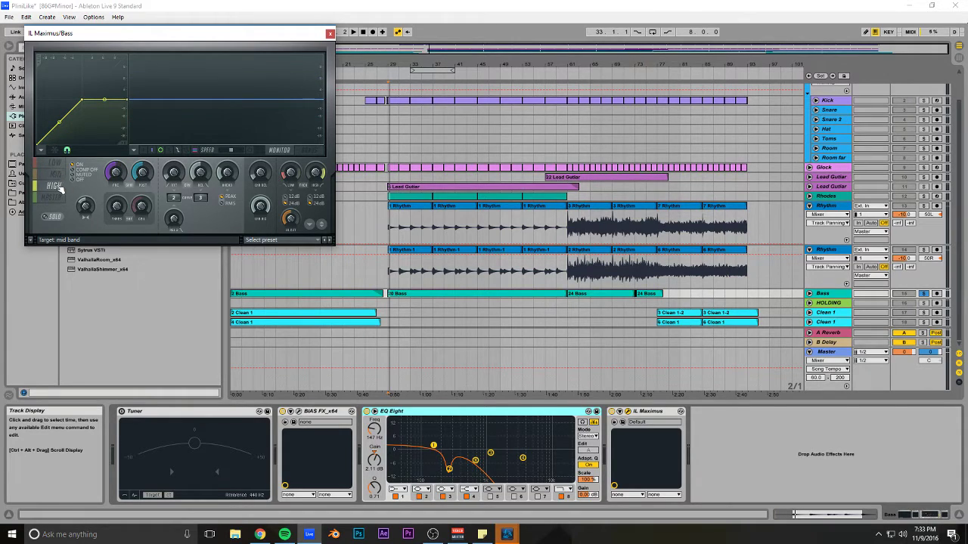
click(58, 218)
key(space)
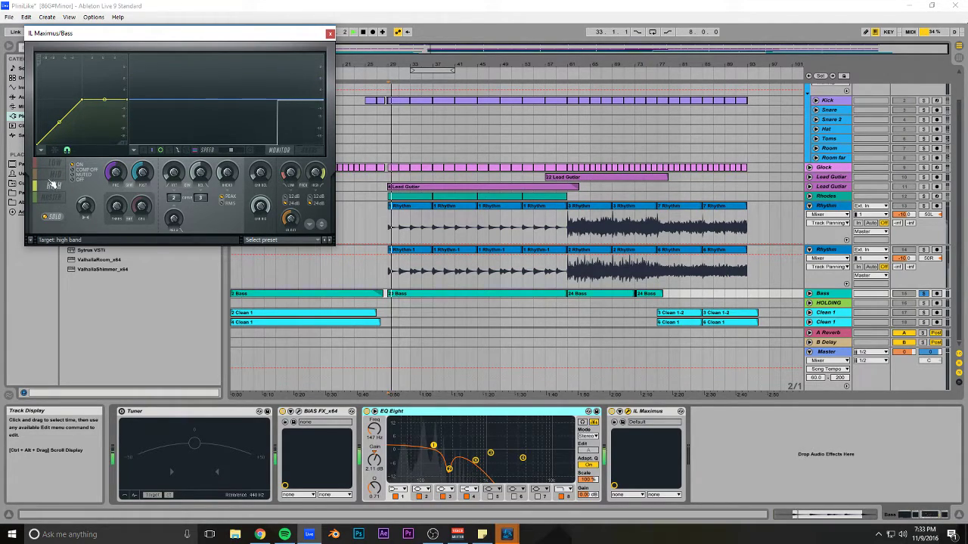
click(55, 175)
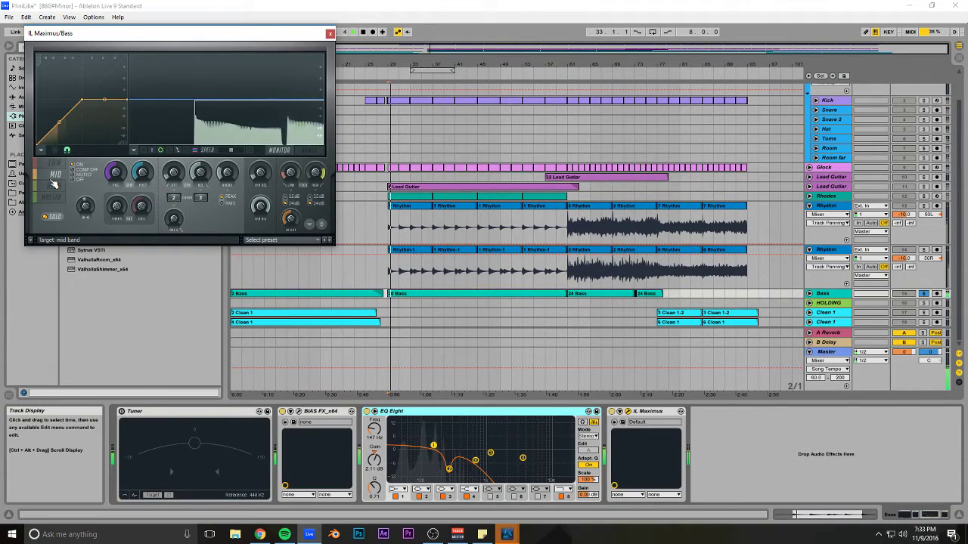
click(51, 198)
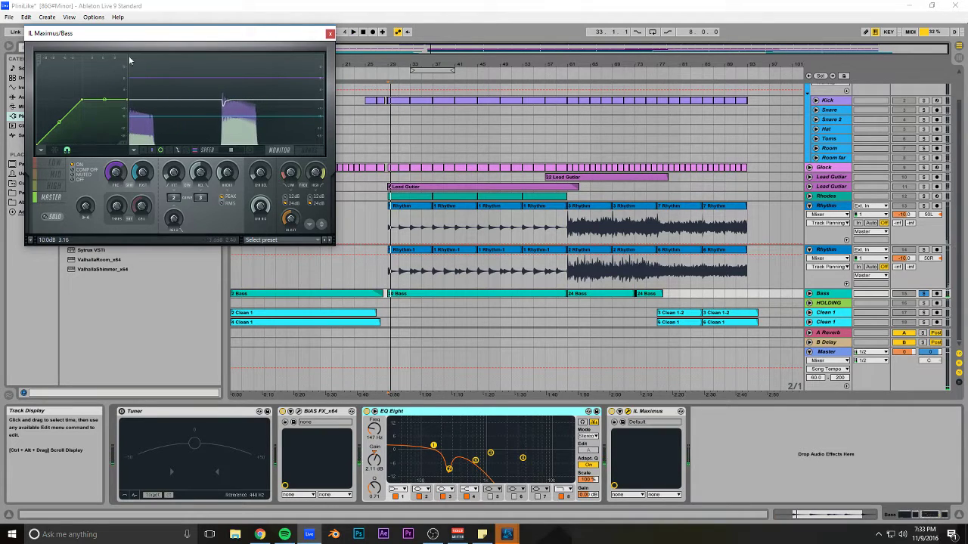
- Move the IL Maximus window over the arrangement to examine its Master band display, and close it
drag(129, 37, 291, 149)
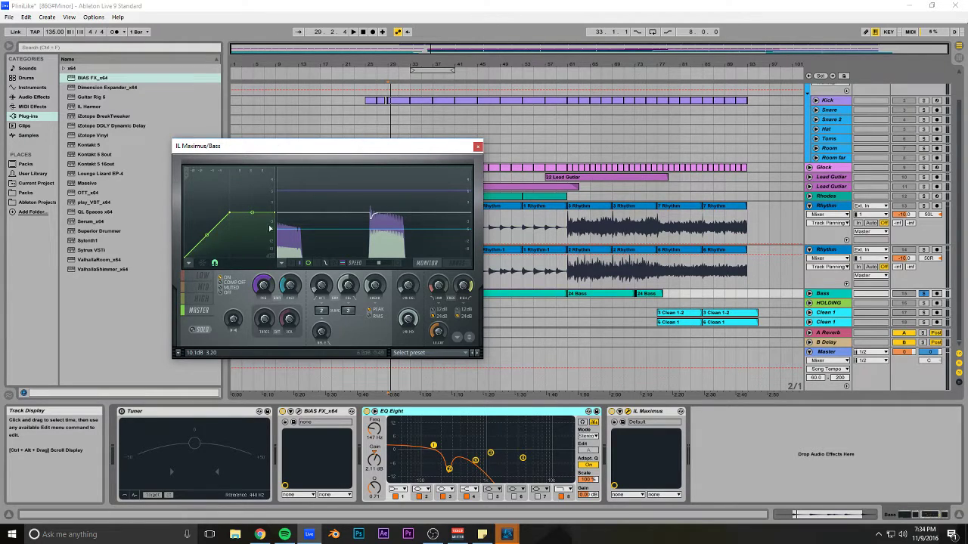
drag(324, 151, 282, 142)
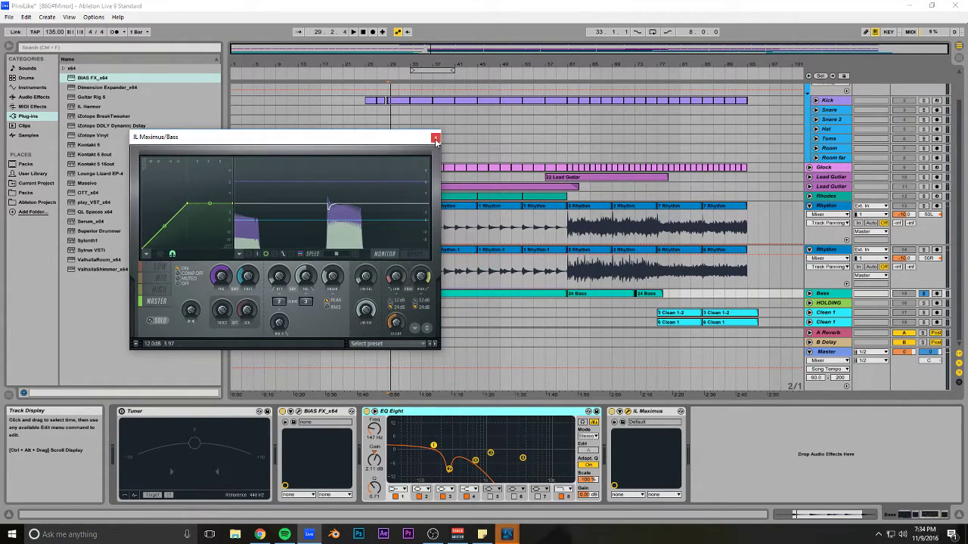
click(435, 139)
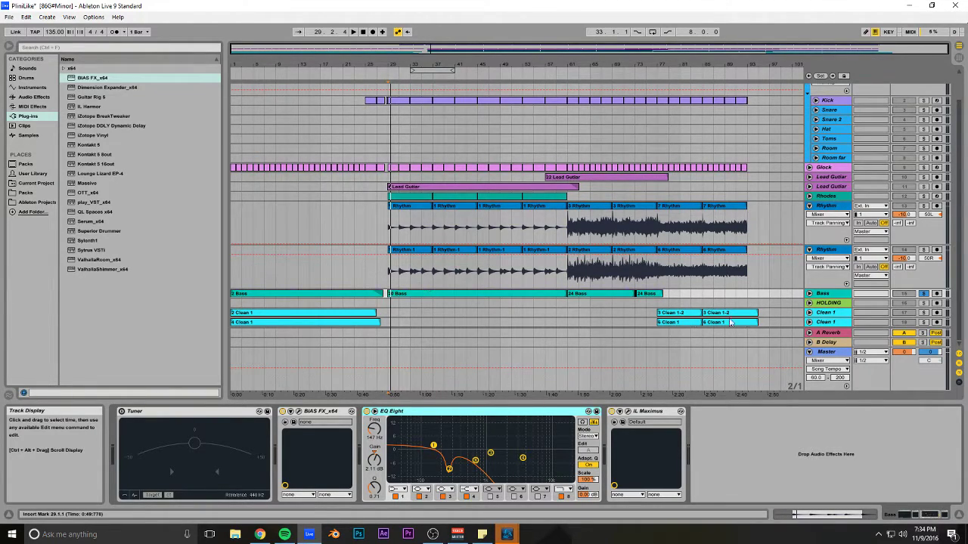
- Solo both Clean 1 tracks together and play them from bar 1
click(402, 315)
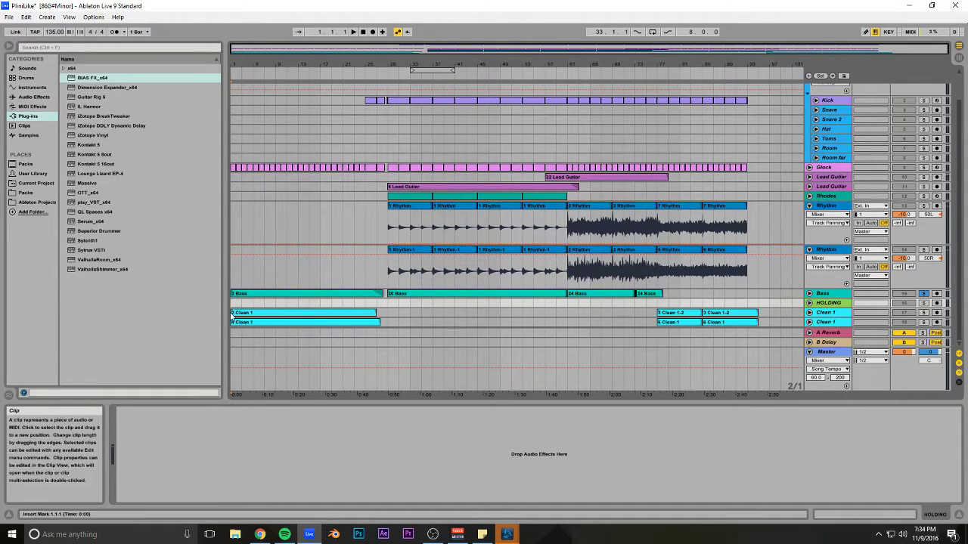
click(378, 313)
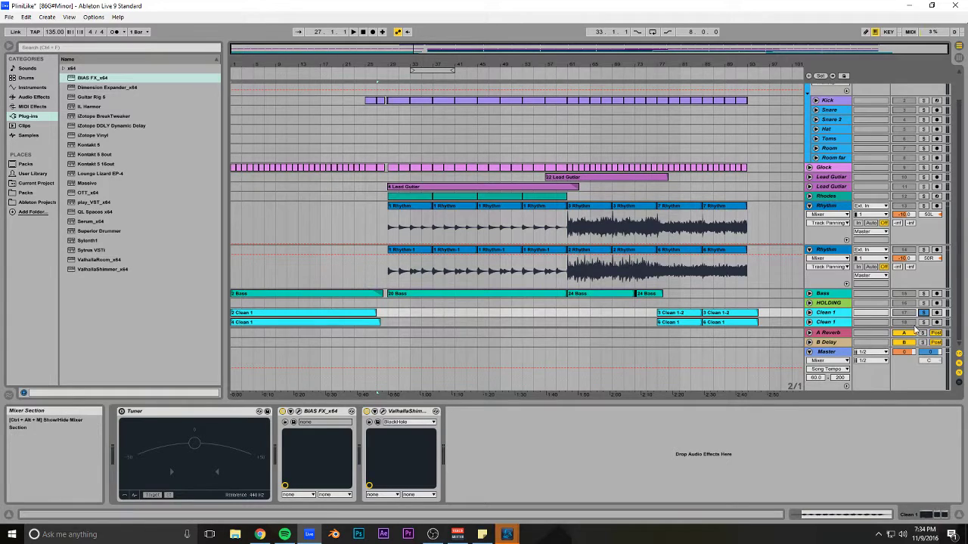
key(space)
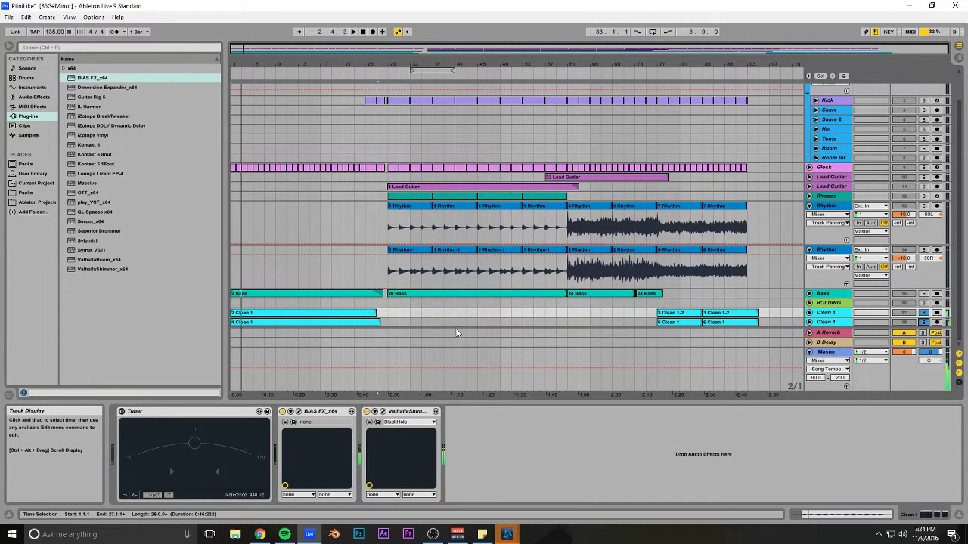
- Examine the first Clean 1 track's BIAS FX pedal chain, browse its Factory Low Gain presets, and close the plug-in
click(298, 411)
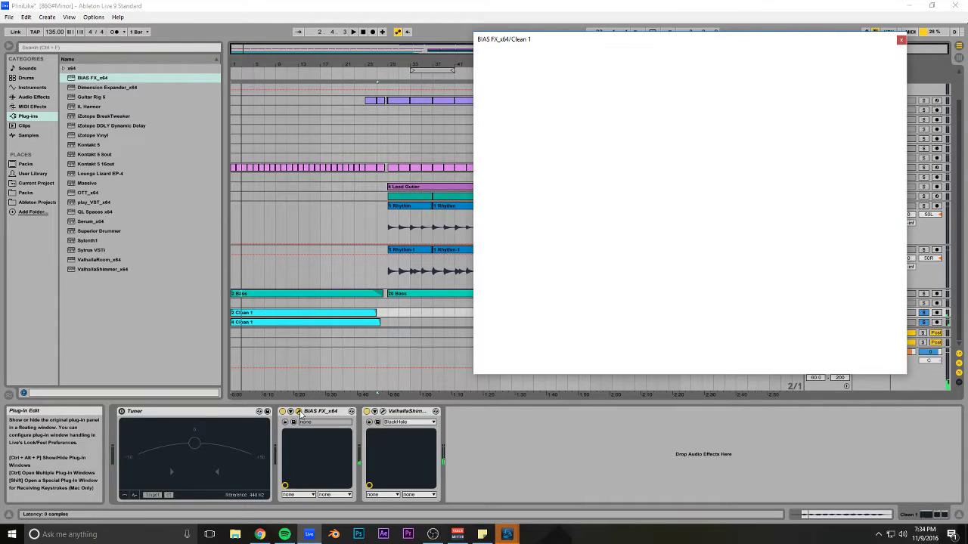
drag(555, 37, 408, 69)
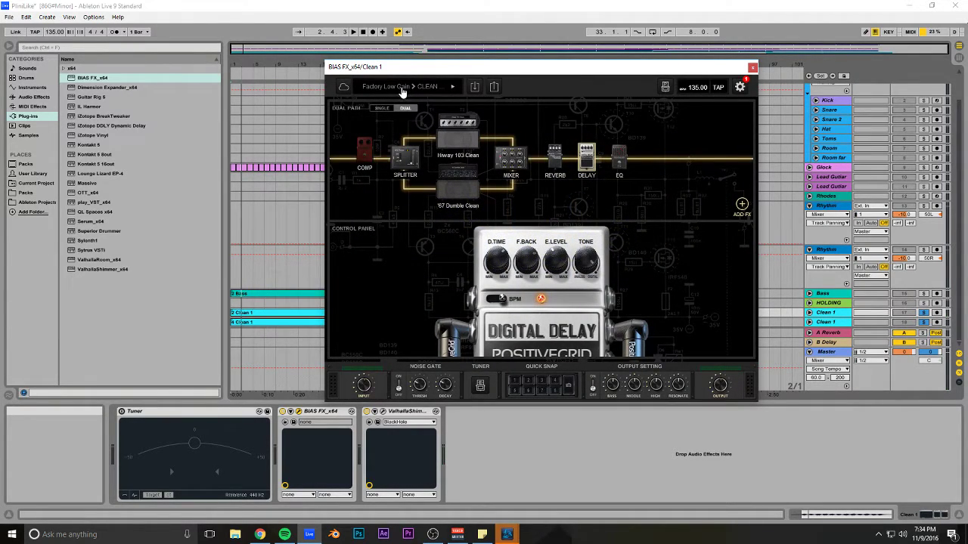
click(402, 91)
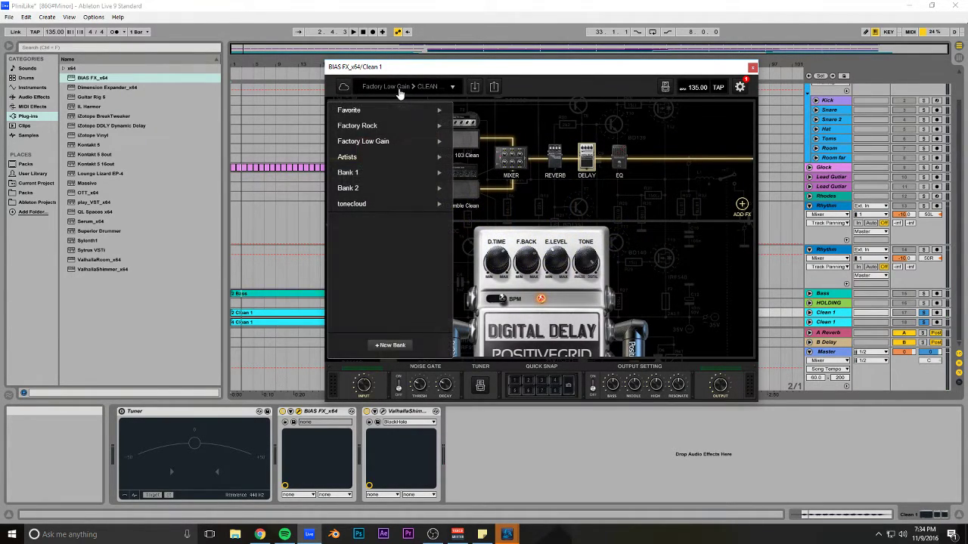
click(446, 90)
click(453, 88)
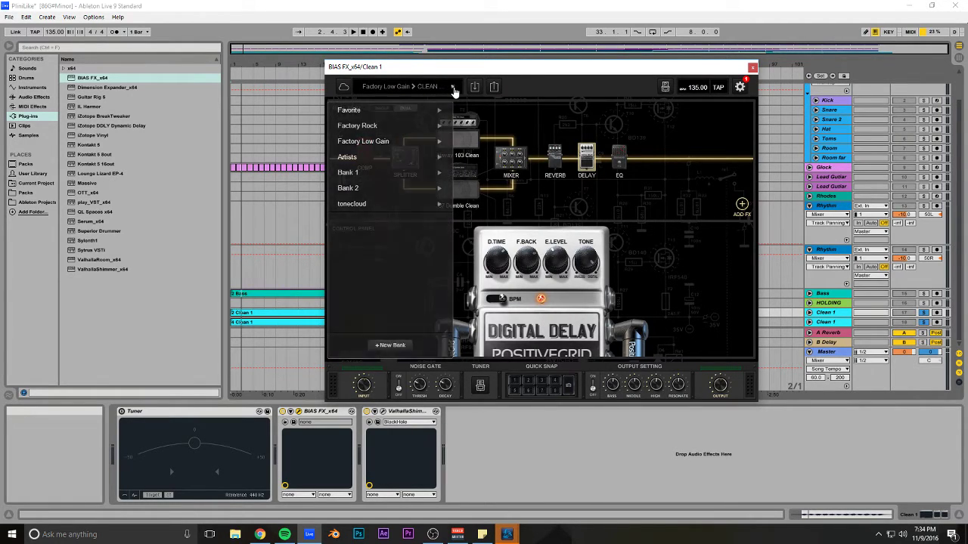
click(453, 90)
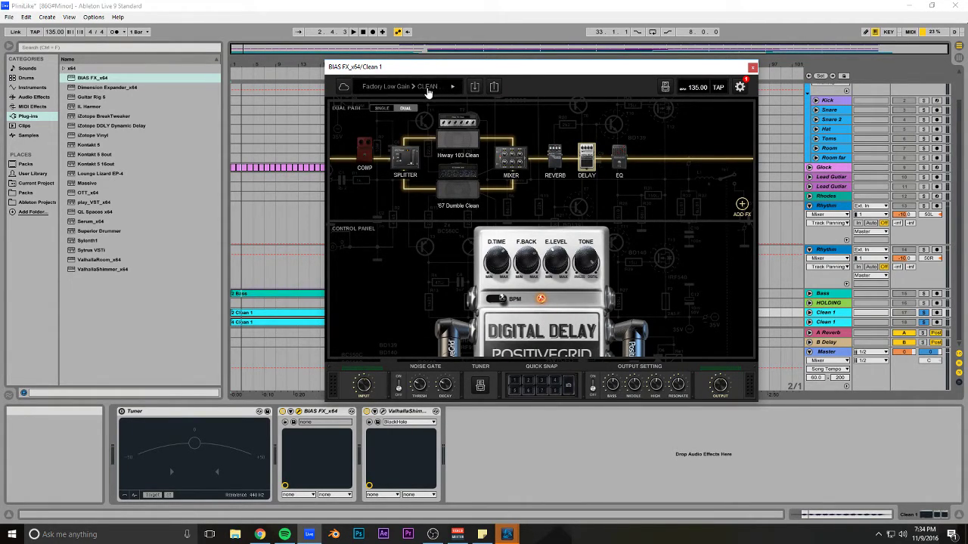
click(446, 90)
mouse_move(386, 143)
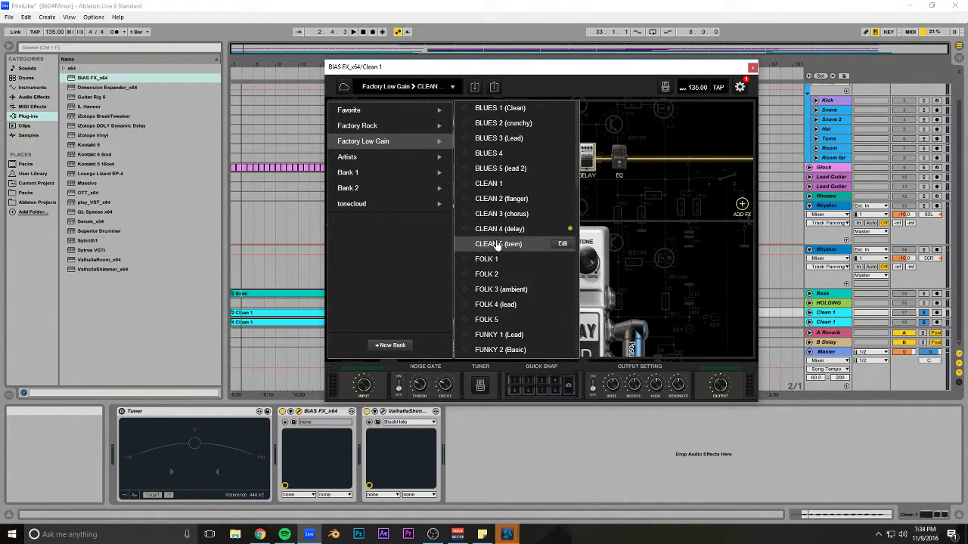
click(676, 201)
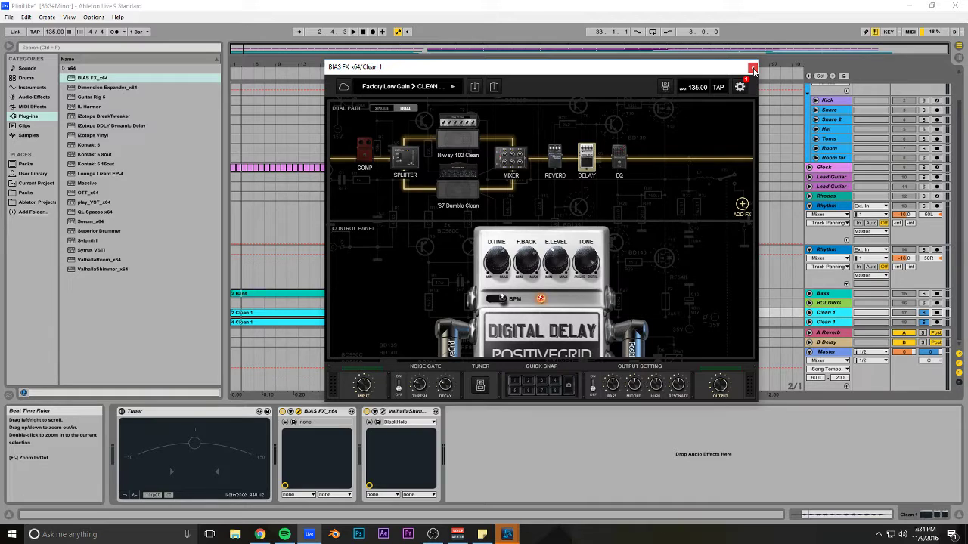
click(752, 68)
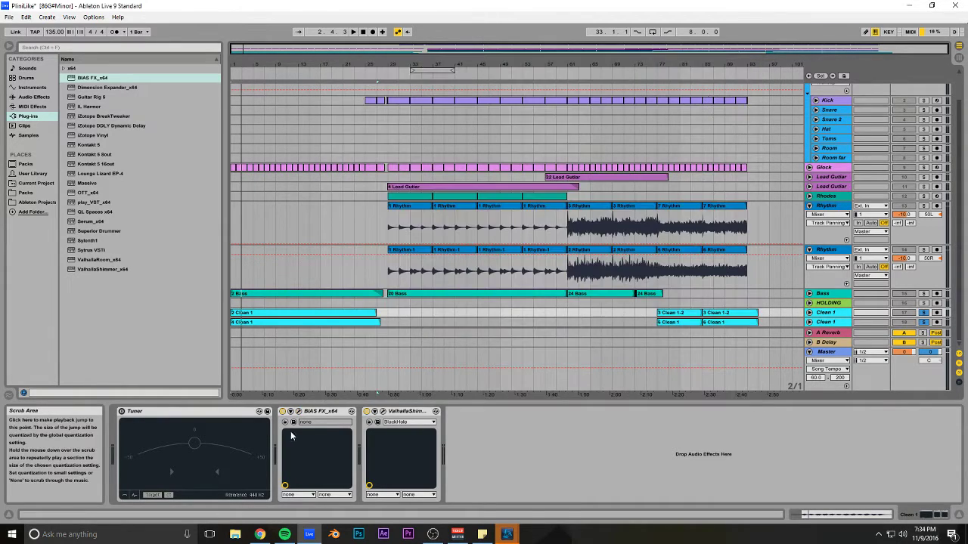
- Open the first Clean 1 track's ValhallaShimmer, unsolo the second Clean 1 track, and compare playback with the reverb bypassed before re-enabling it
click(382, 411)
drag(605, 44, 345, 100)
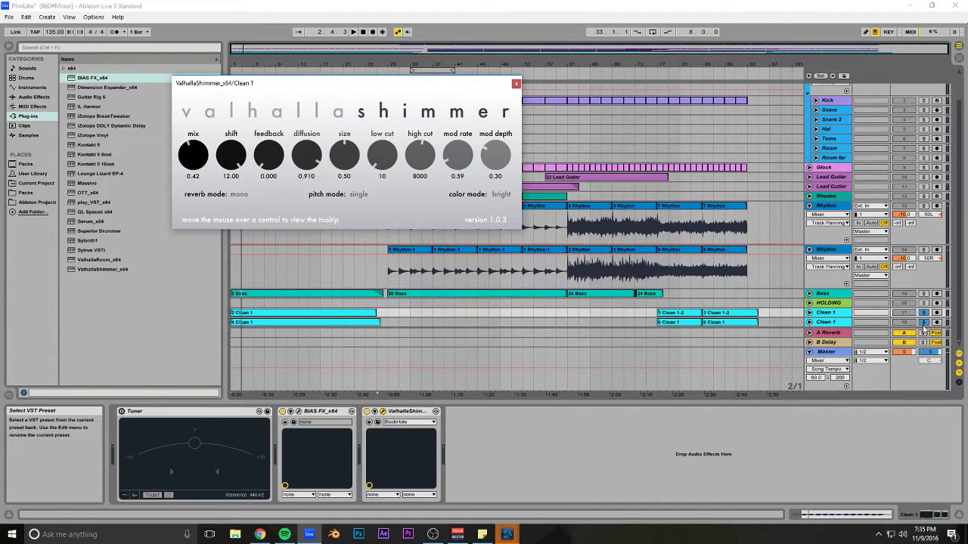
click(828, 322)
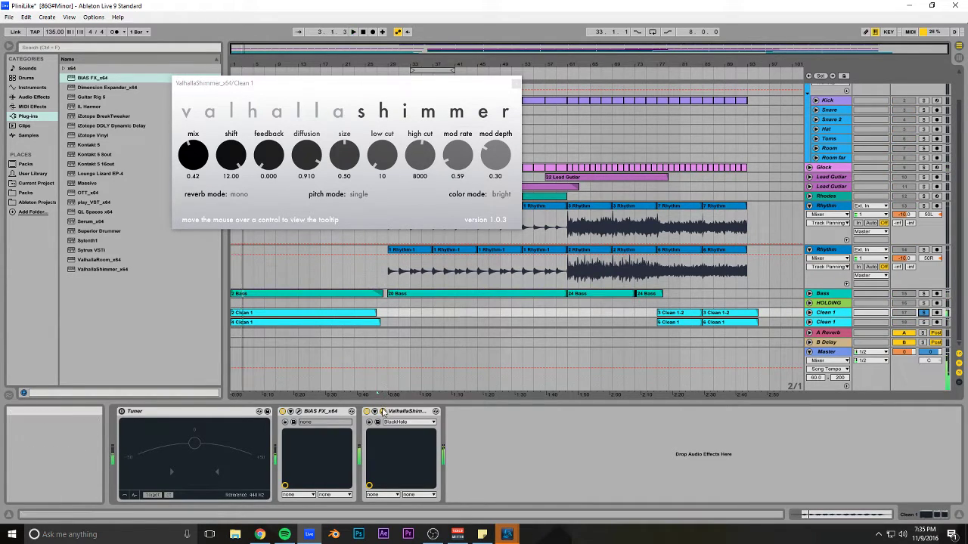
key(space)
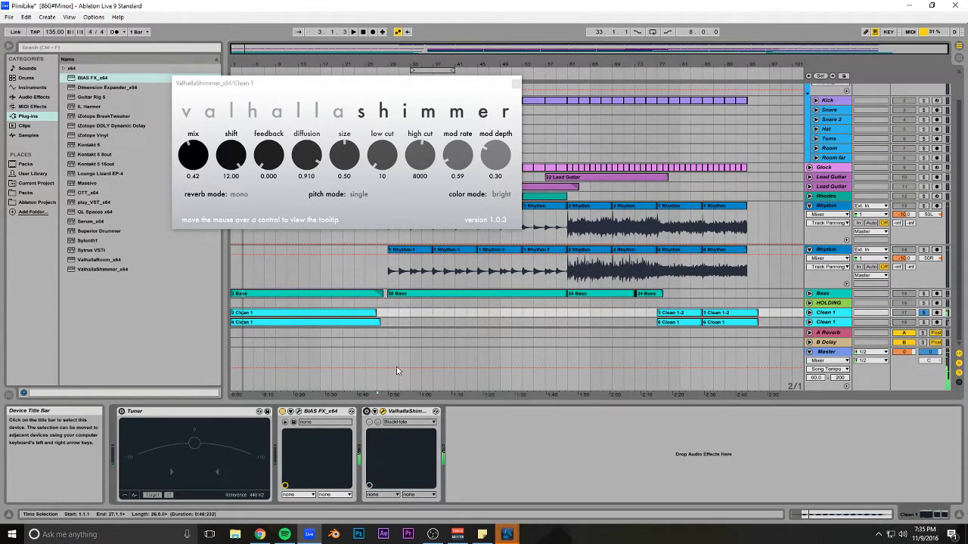
key(space)
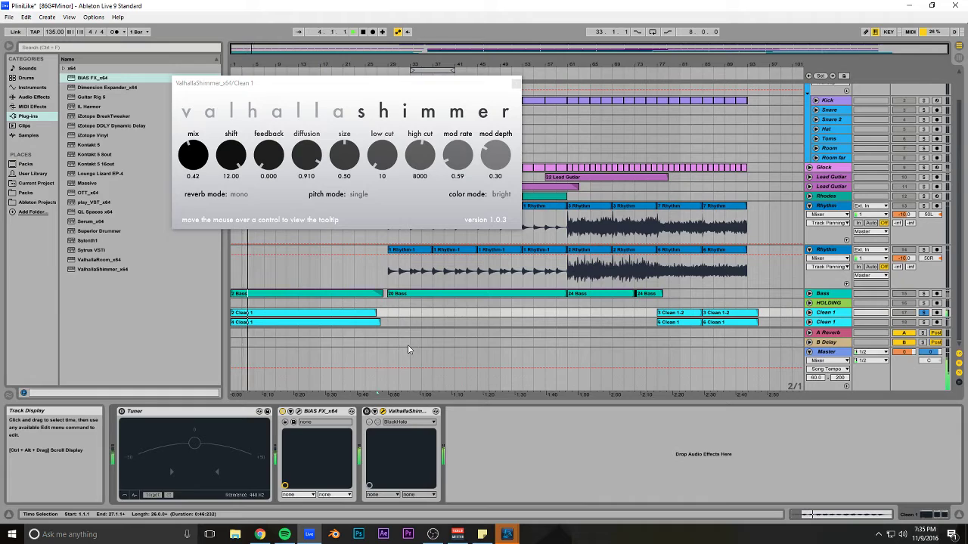
key(space)
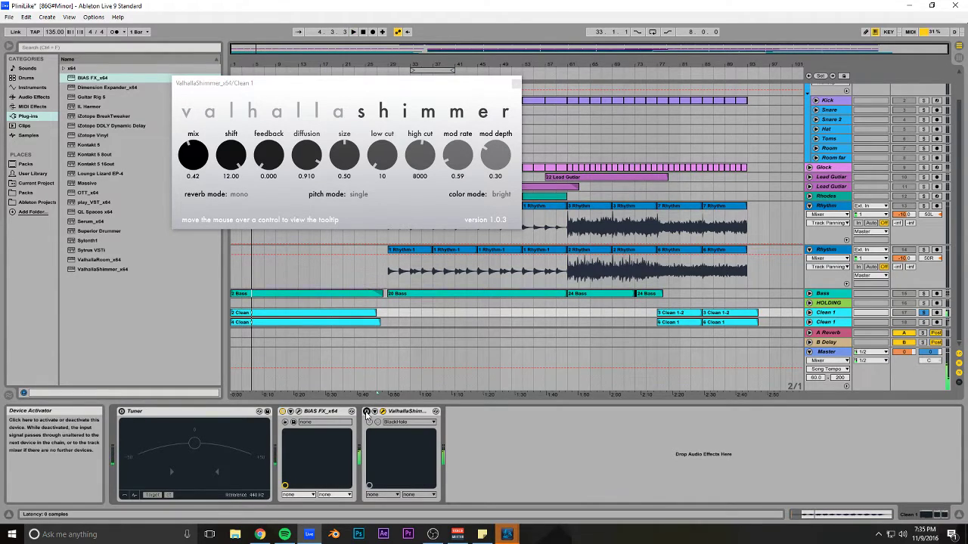
click(367, 412)
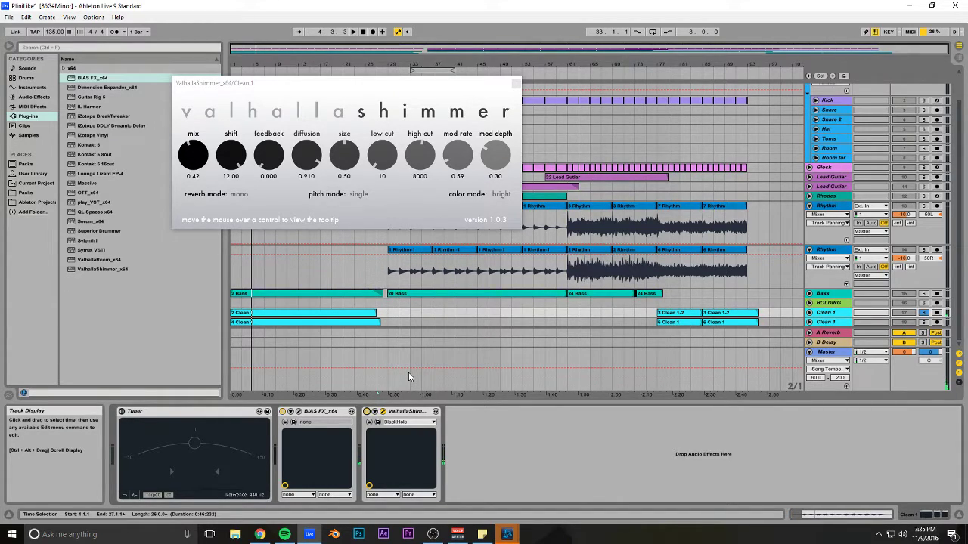
- Move the ValhallaShimmer window aside and view the Glock track's effect chain before returning to the first Clean 1 track
drag(284, 85, 245, 128)
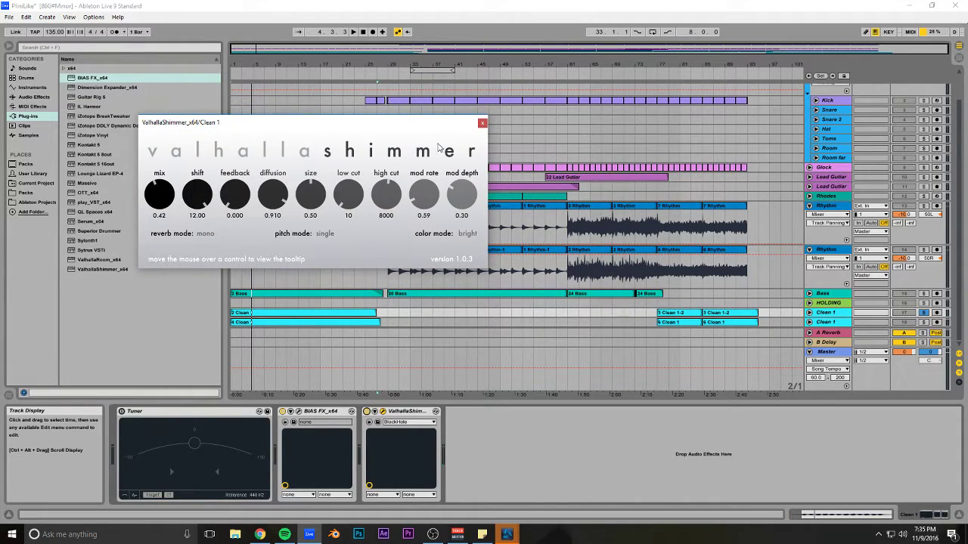
click(820, 169)
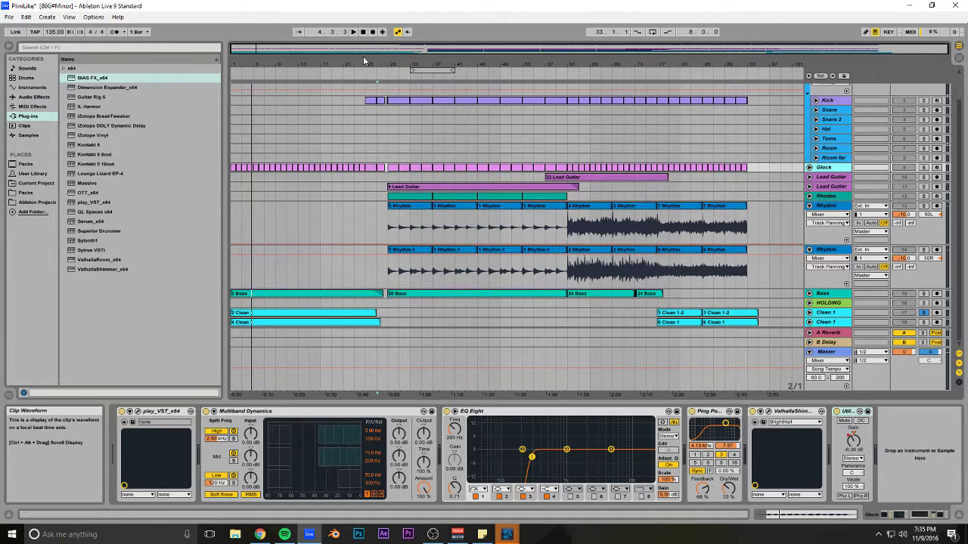
click(829, 314)
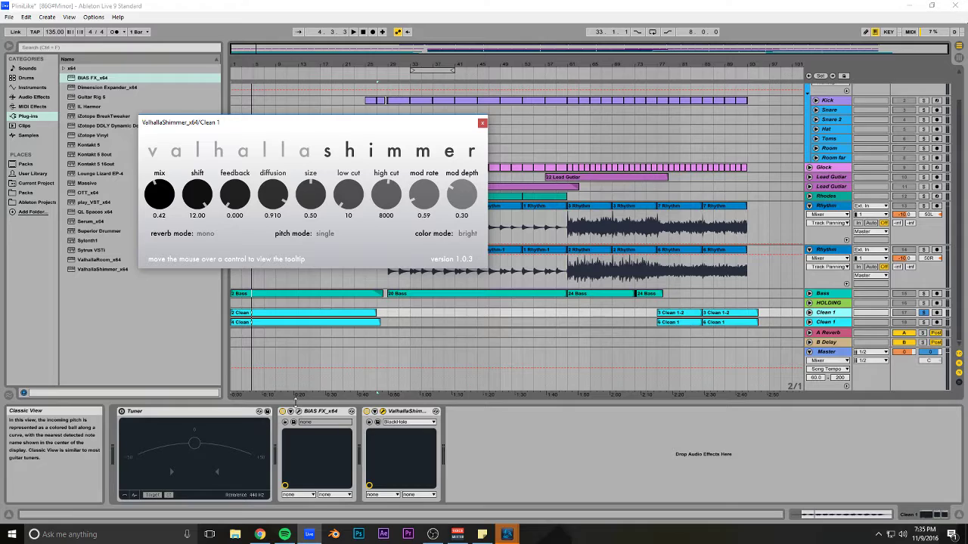
- Show the EQ pedal in the Clean 1 track's BIAS FX and close both open plug-in windows
click(298, 412)
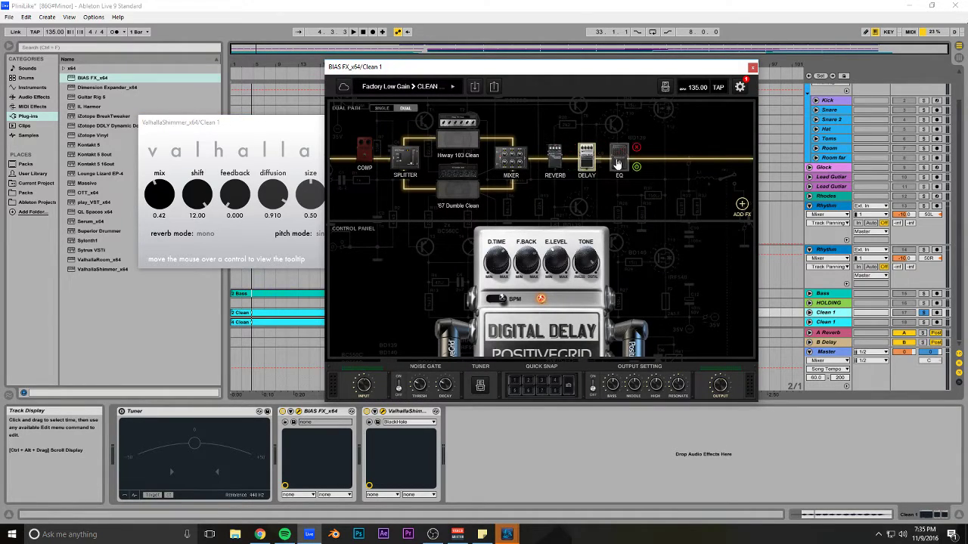
click(618, 161)
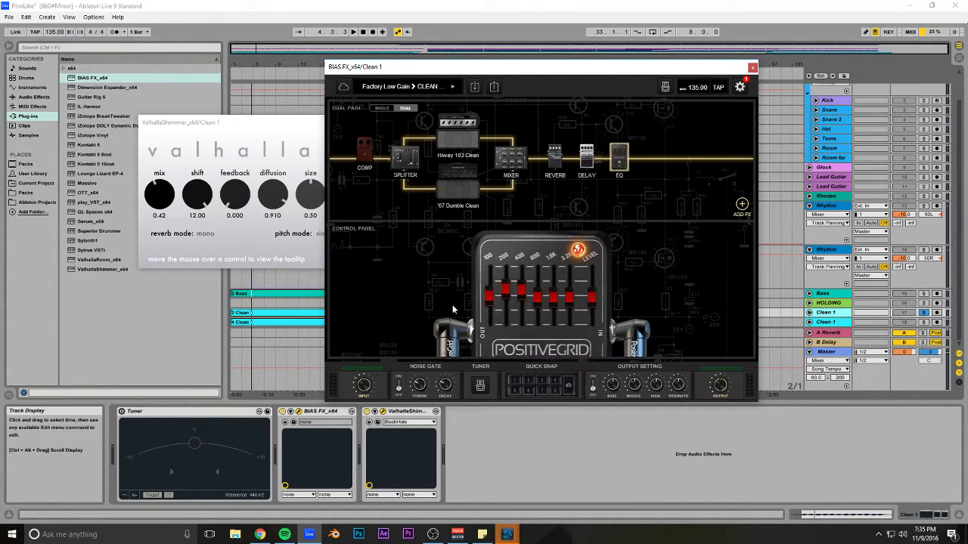
click(752, 68)
click(493, 123)
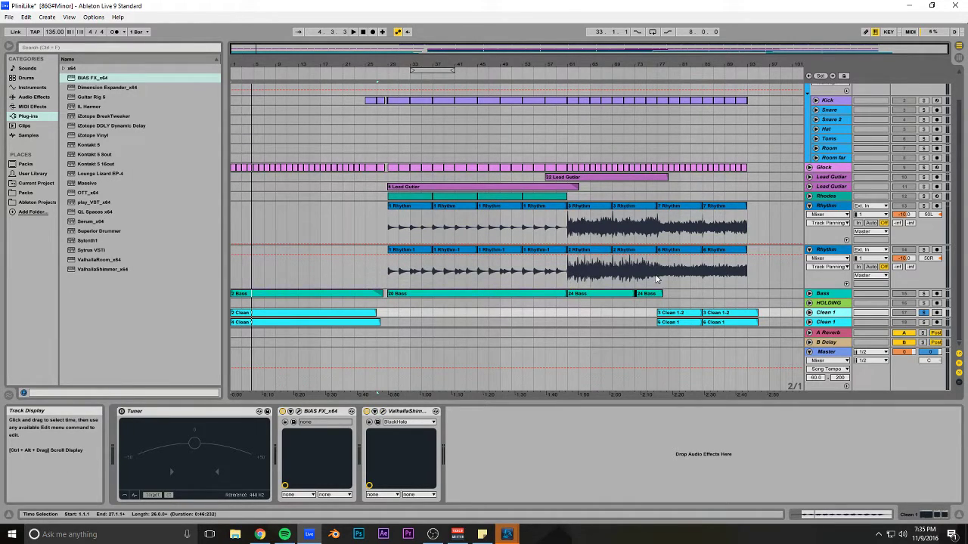
- Unsolo the remaining Clean 1 track, play the full mix from bar 61, and stop it around bar 67
click(656, 278)
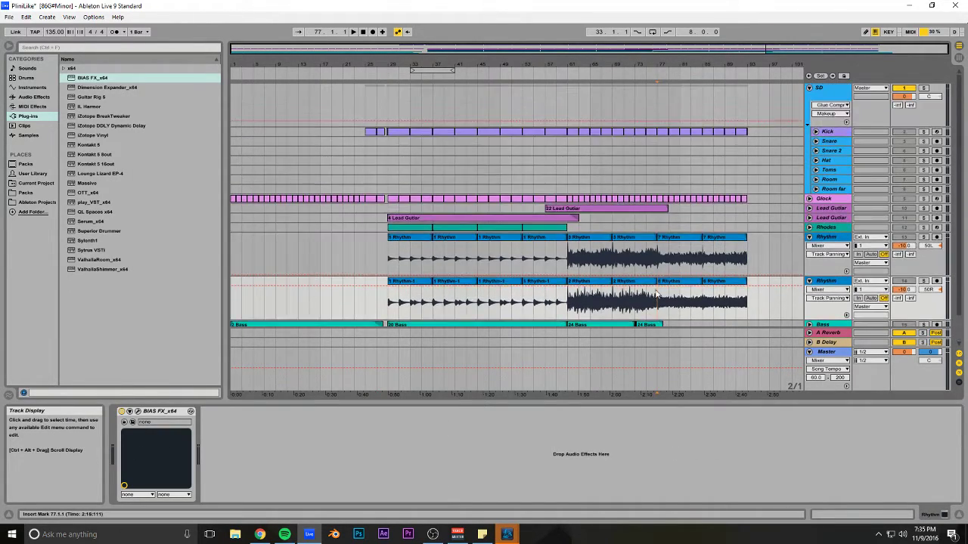
scroll(656, 295, up, 2)
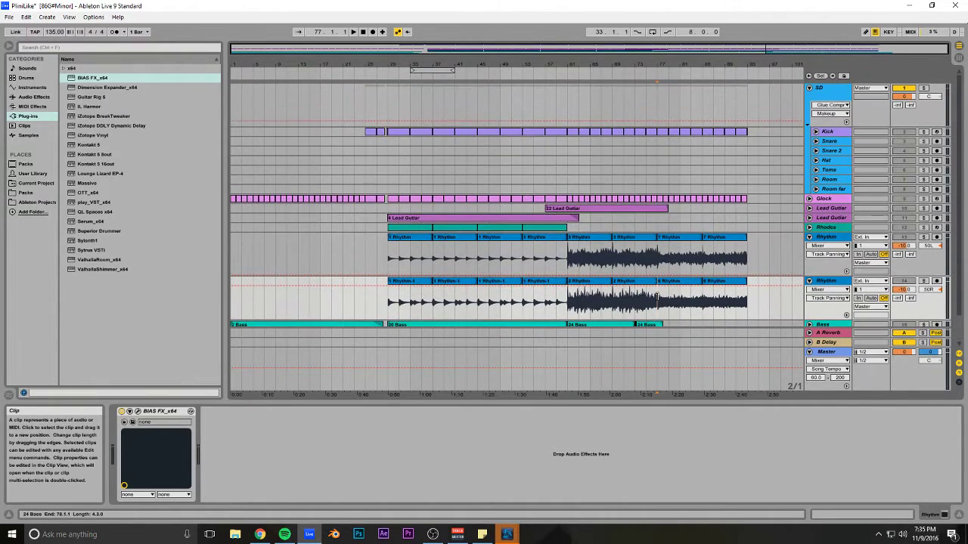
click(569, 254)
key(space)
scroll(900, 335, down, 2)
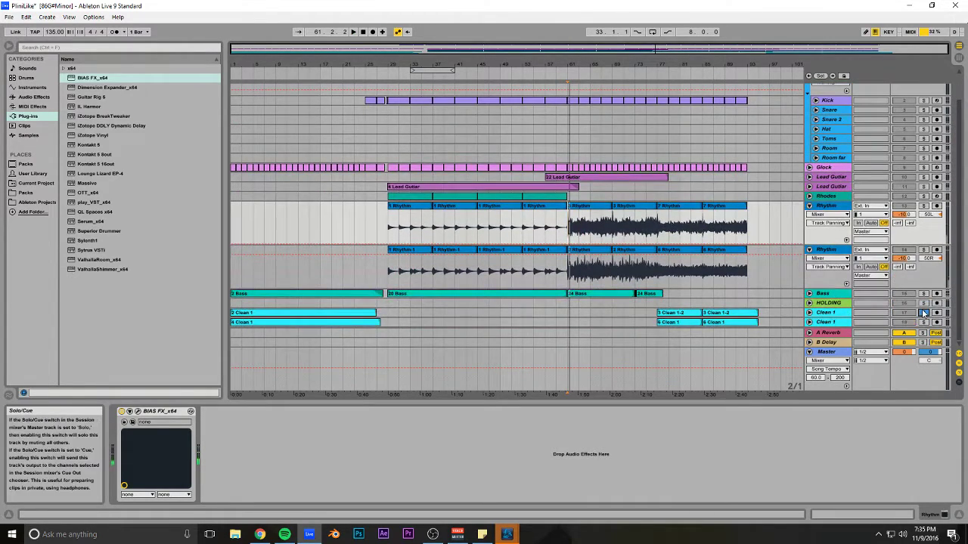
scroll(711, 280, up, 2)
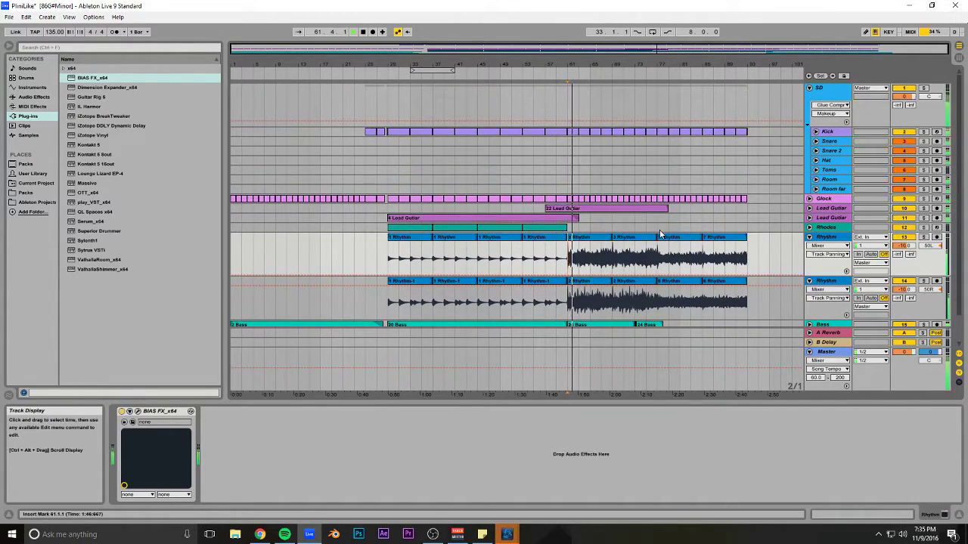
scroll(660, 234, down, 2)
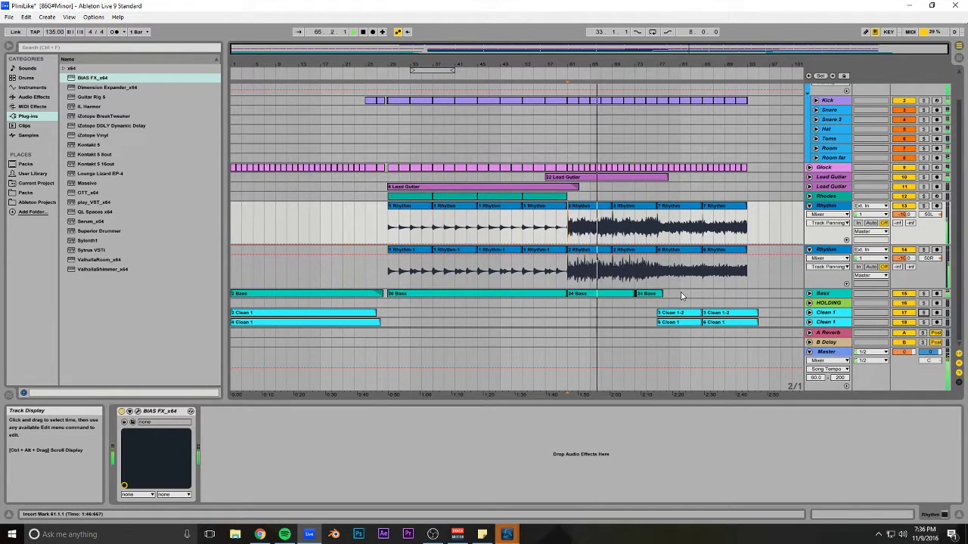
key(space)
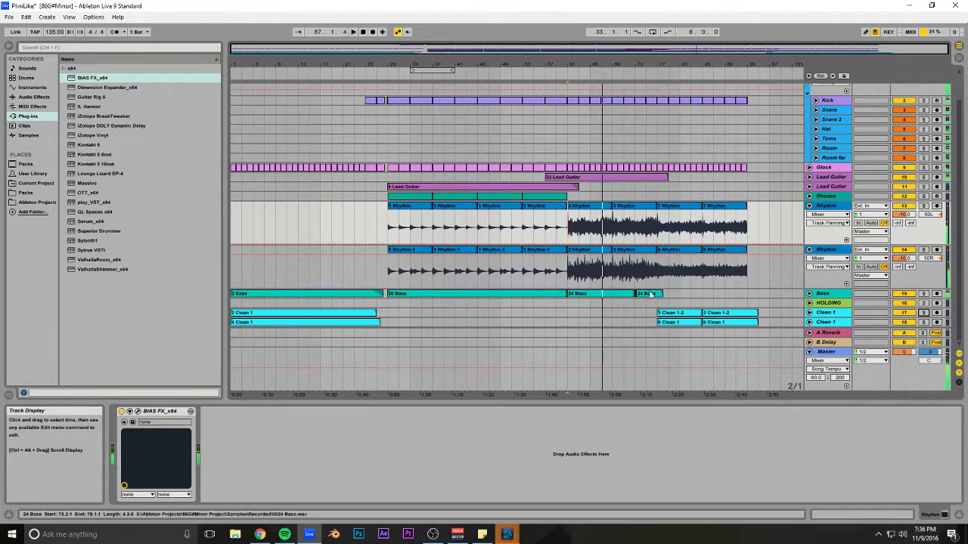
- Collapse the device view and reduce the Master track's height so all tracks fit in the arrangement
scroll(575, 189, up, 1)
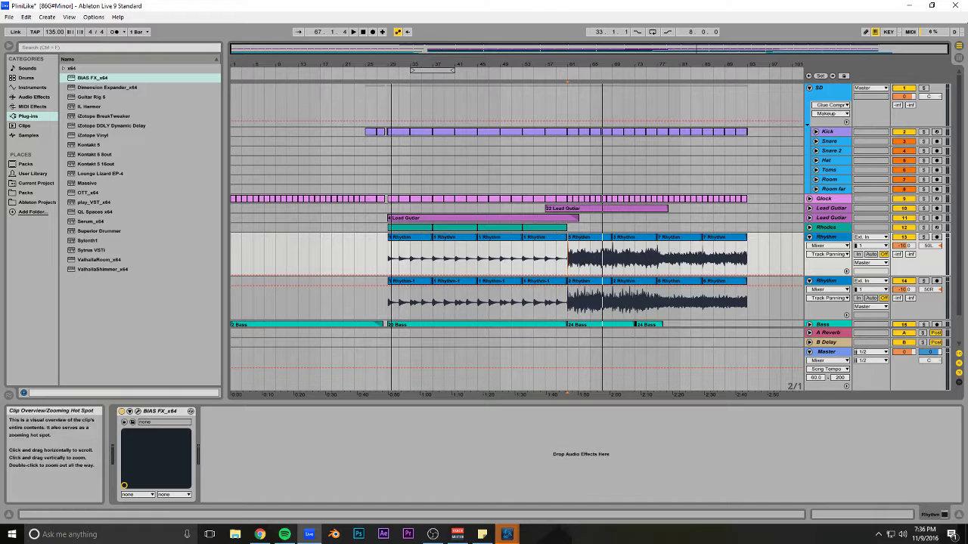
scroll(522, 142, down, 1)
scroll(516, 152, up, 1)
scroll(516, 152, down, 1)
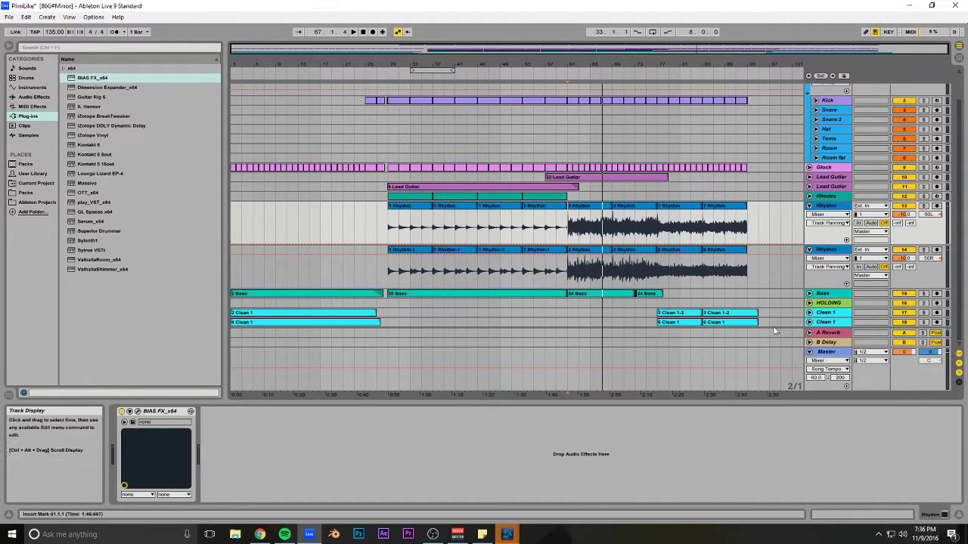
drag(681, 400, 683, 492)
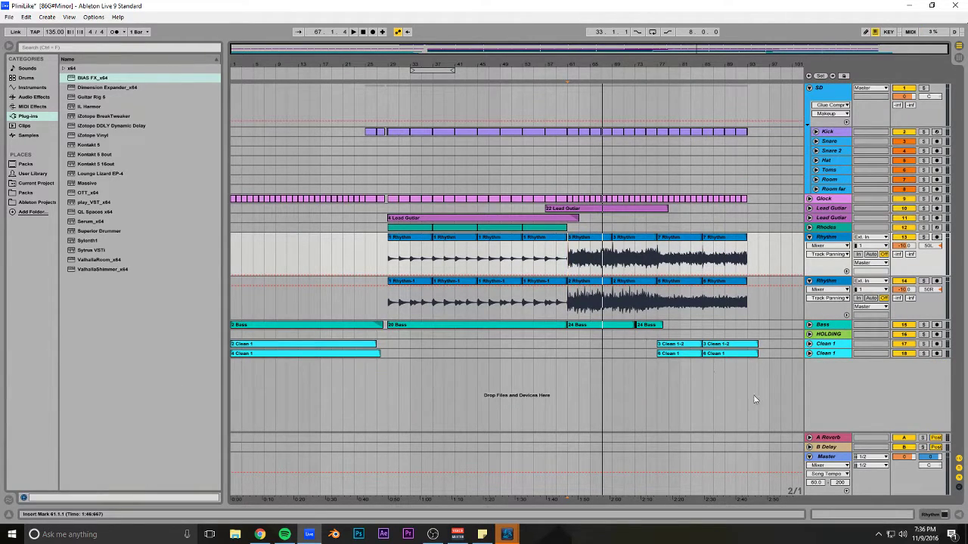
drag(737, 434, 742, 459)
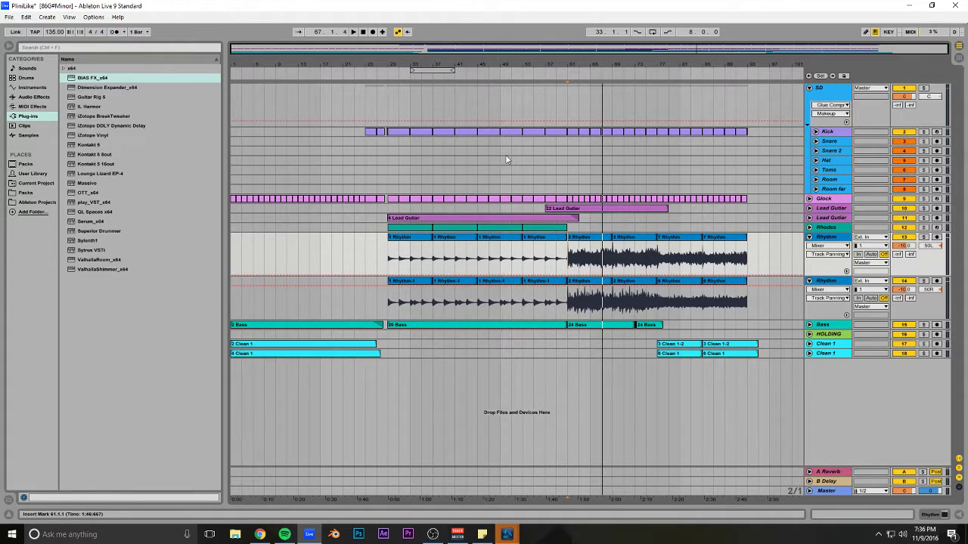
- Place the insert marker at bar 61 on the Room track
click(568, 176)
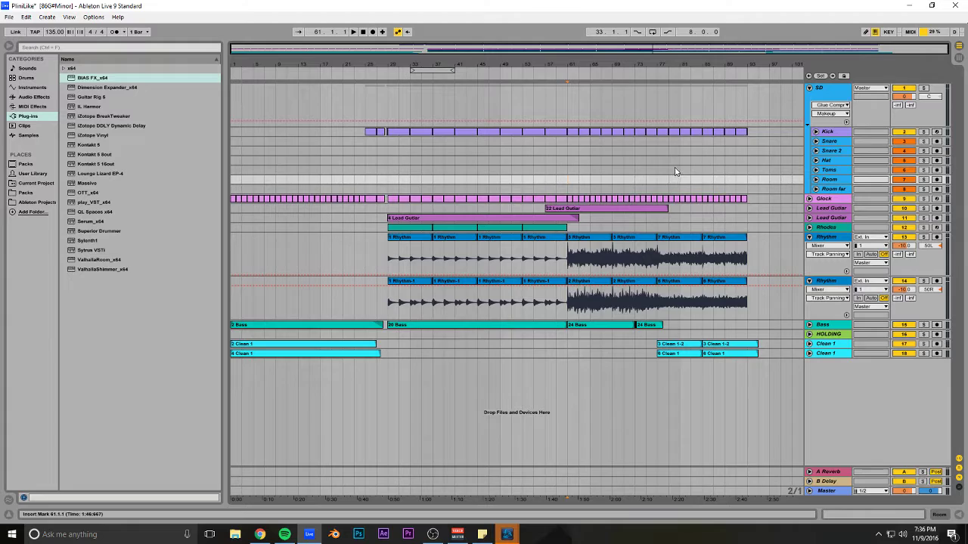